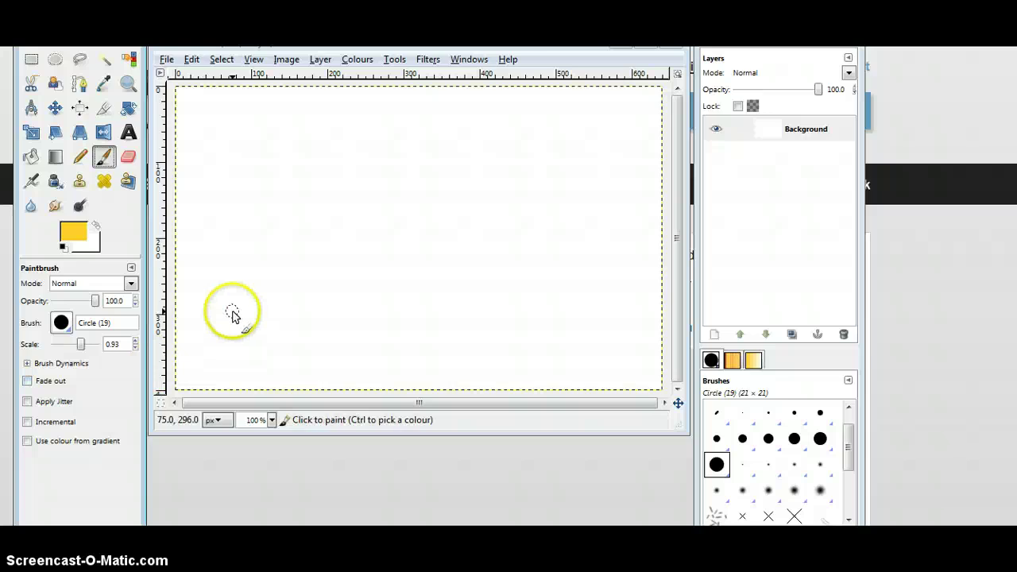
# - Paint yellow Circle (19) brush strokes until the lower half of the canvas is filled with sand
pyautogui.click(189, 260)
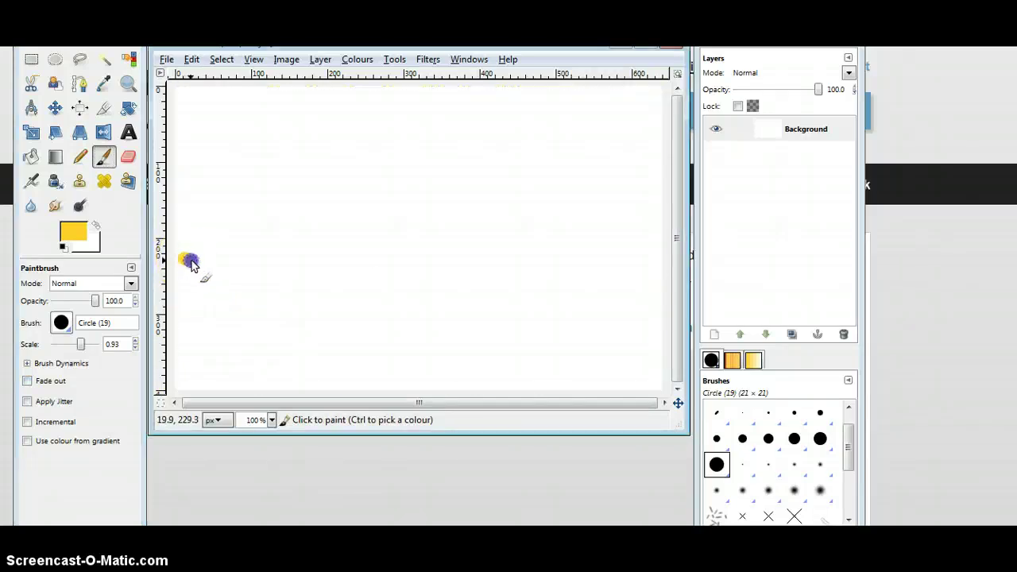
pyautogui.moveTo(189, 262)
pyautogui.mouseDown()
pyautogui.moveTo(434, 256)
pyautogui.moveTo(629, 271)
pyautogui.moveTo(524, 256)
pyautogui.moveTo(420, 289)
pyautogui.moveTo(465, 334)
pyautogui.moveTo(422, 345)
pyautogui.moveTo(400, 363)
pyautogui.moveTo(403, 377)
pyautogui.moveTo(231, 328)
pyautogui.moveTo(294, 276)
pyautogui.mouseUp()
pyautogui.moveTo(246, 297)
pyautogui.mouseDown()
pyautogui.moveTo(245, 273)
pyautogui.moveTo(295, 302)
pyautogui.moveTo(138, 320)
pyautogui.moveTo(170, 352)
pyautogui.moveTo(656, 386)
pyautogui.moveTo(480, 390)
pyautogui.moveTo(612, 320)
pyautogui.moveTo(523, 347)
pyautogui.moveTo(567, 345)
pyautogui.mouseUp()
pyautogui.moveTo(483, 354)
pyautogui.mouseDown()
pyautogui.moveTo(435, 360)
pyautogui.moveTo(447, 321)
pyautogui.moveTo(422, 283)
pyautogui.moveTo(294, 280)
pyautogui.moveTo(474, 277)
pyautogui.moveTo(434, 270)
pyautogui.moveTo(545, 278)
pyautogui.moveTo(548, 288)
pyautogui.moveTo(602, 284)
pyautogui.moveTo(629, 294)
pyautogui.moveTo(596, 325)
pyautogui.moveTo(641, 334)
pyautogui.moveTo(574, 357)
pyautogui.moveTo(632, 364)
pyautogui.mouseUp()
pyautogui.moveTo(568, 358)
pyautogui.mouseDown()
pyautogui.moveTo(503, 358)
pyautogui.moveTo(517, 376)
pyautogui.moveTo(508, 372)
pyautogui.moveTo(648, 352)
pyautogui.moveTo(486, 326)
pyautogui.moveTo(509, 370)
pyautogui.moveTo(448, 363)
pyautogui.moveTo(519, 347)
pyautogui.moveTo(419, 304)
pyautogui.moveTo(358, 334)
pyautogui.moveTo(191, 325)
pyautogui.moveTo(218, 270)
pyautogui.moveTo(265, 352)
pyautogui.moveTo(174, 374)
pyautogui.mouseUp()
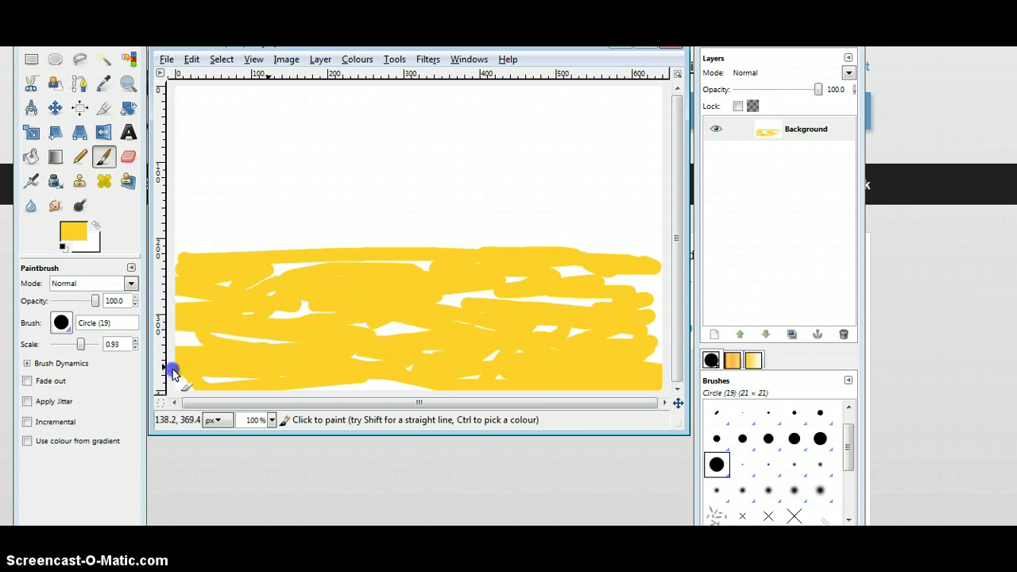
pyautogui.moveTo(267, 370); pyautogui.dragTo(443, 374)
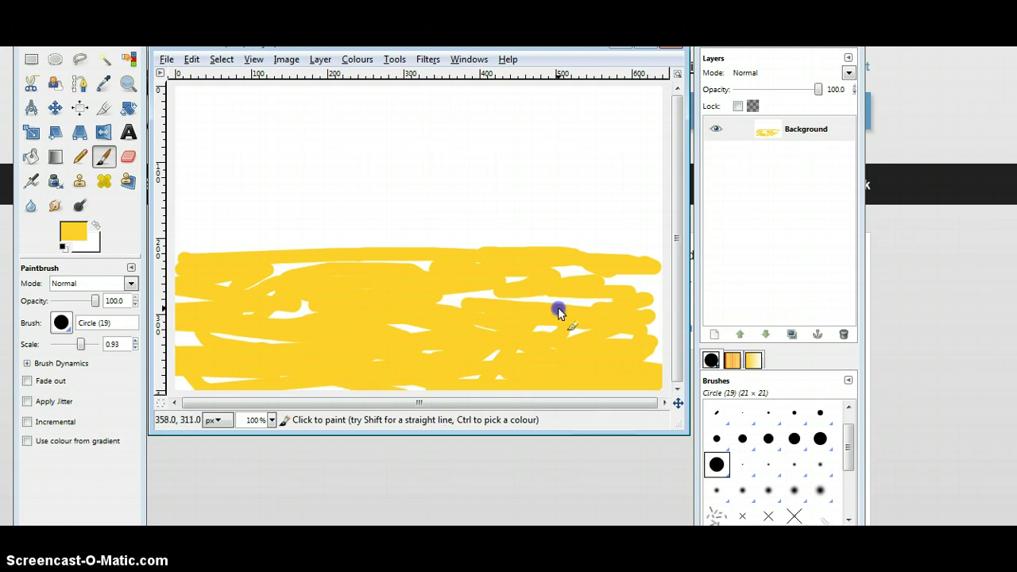
pyautogui.moveTo(559, 312); pyautogui.dragTo(691, 294)
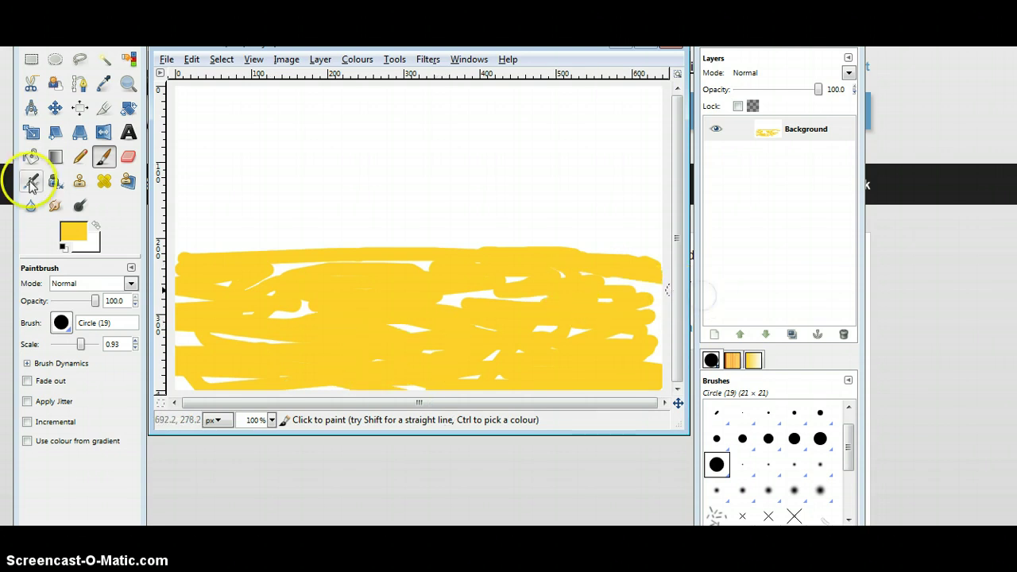
# - Smudge back and forth across the yellow sand, blending its white gaps and right edge
pyautogui.click(54, 206)
pyautogui.moveTo(359, 302); pyautogui.dragTo(307, 314)
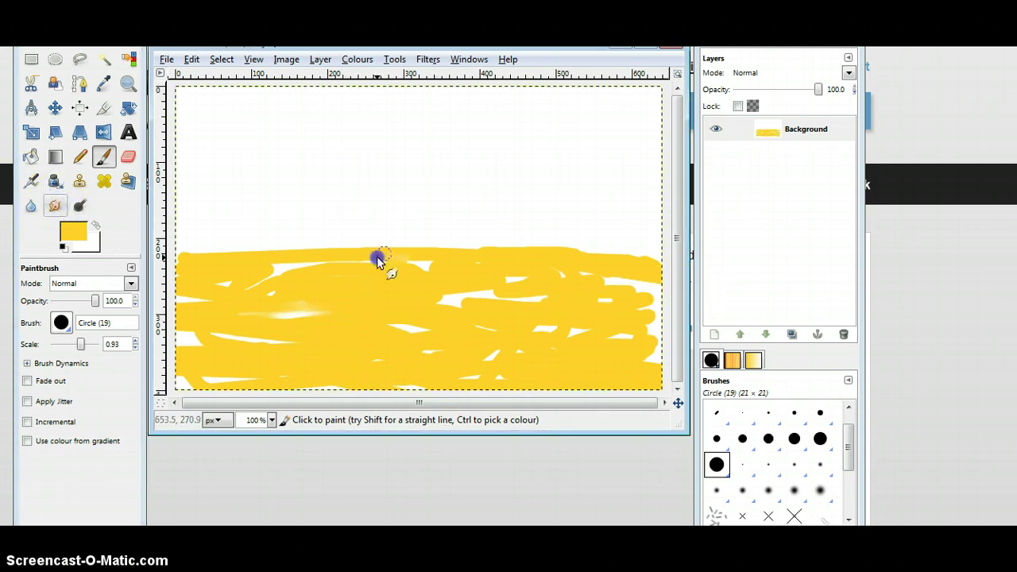
pyautogui.moveTo(420, 275); pyautogui.dragTo(255, 270)
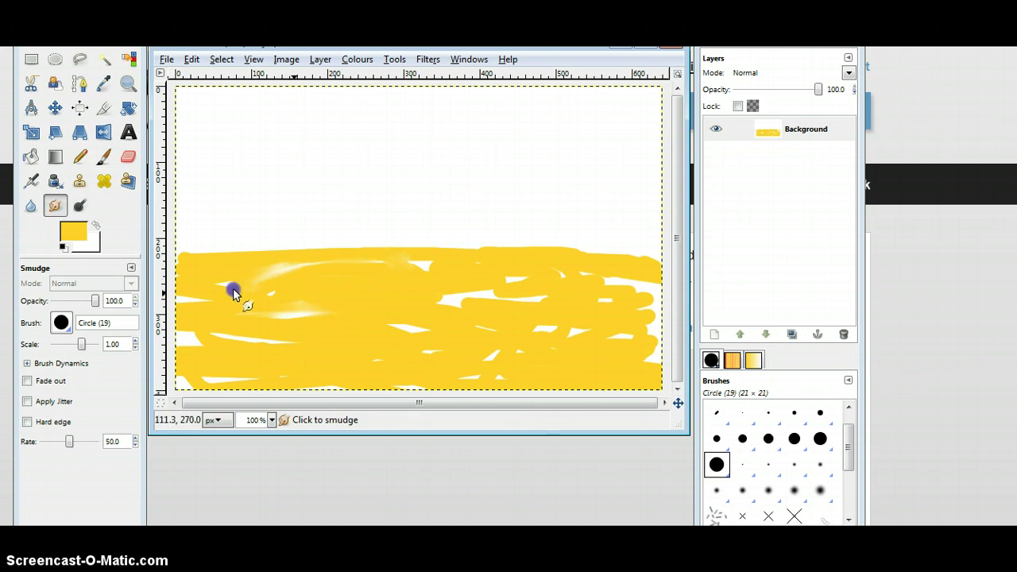
pyautogui.moveTo(386, 302)
pyautogui.mouseDown()
pyautogui.moveTo(501, 295)
pyautogui.moveTo(329, 345)
pyautogui.mouseUp()
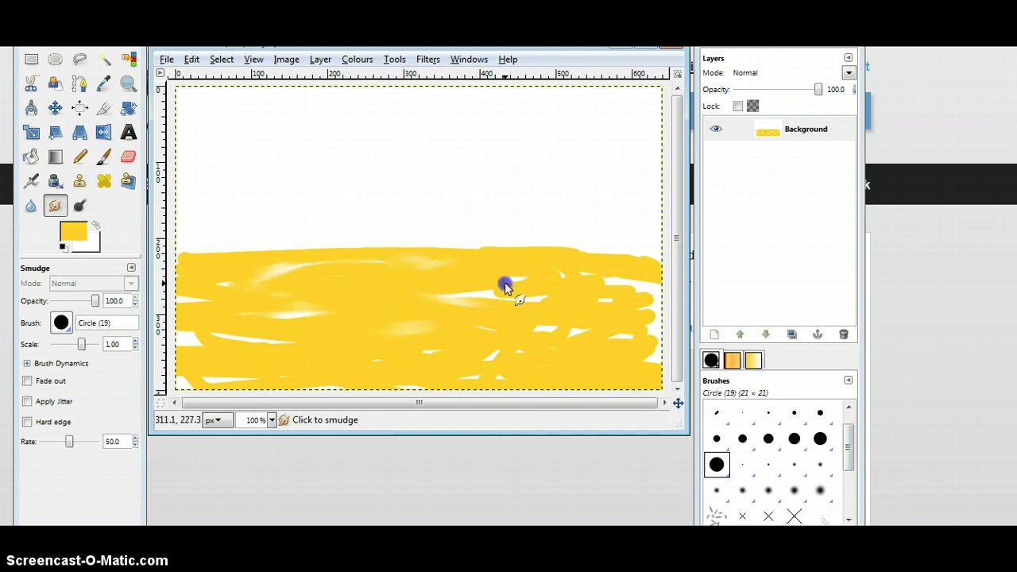
pyautogui.moveTo(505, 282)
pyautogui.mouseDown()
pyautogui.moveTo(472, 277)
pyautogui.moveTo(438, 290)
pyautogui.moveTo(611, 310)
pyautogui.moveTo(620, 285)
pyautogui.moveTo(649, 272)
pyautogui.mouseUp()
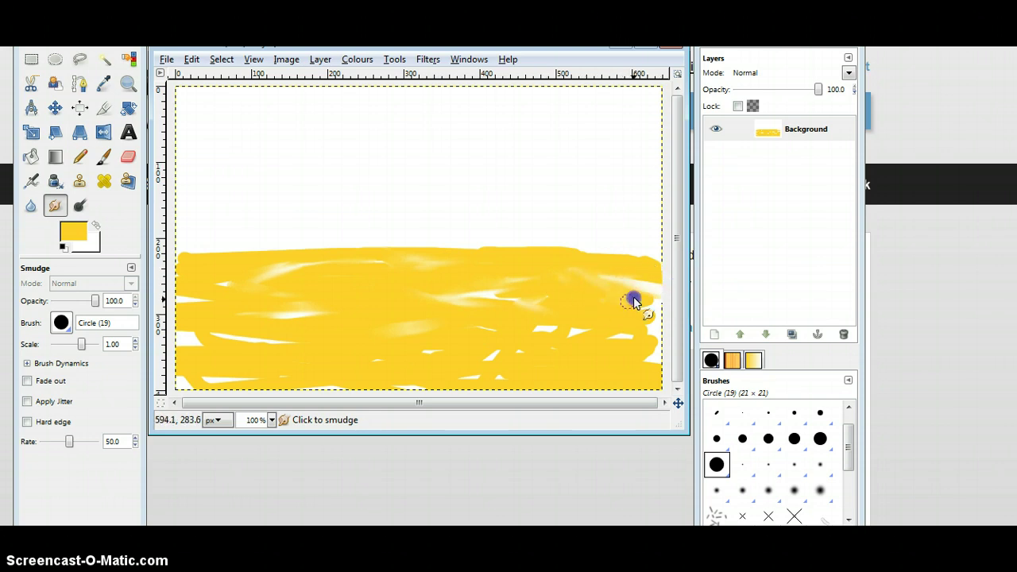
pyautogui.moveTo(638, 311)
pyautogui.mouseDown()
pyautogui.moveTo(642, 324)
pyautogui.moveTo(615, 341)
pyautogui.moveTo(531, 322)
pyautogui.moveTo(570, 339)
pyautogui.moveTo(416, 357)
pyautogui.moveTo(427, 389)
pyautogui.moveTo(401, 380)
pyautogui.moveTo(368, 400)
pyautogui.moveTo(381, 364)
pyautogui.moveTo(261, 374)
pyautogui.moveTo(286, 391)
pyautogui.moveTo(236, 370)
pyautogui.moveTo(250, 381)
pyautogui.moveTo(281, 366)
pyautogui.moveTo(268, 344)
pyautogui.moveTo(232, 329)
pyautogui.mouseUp()
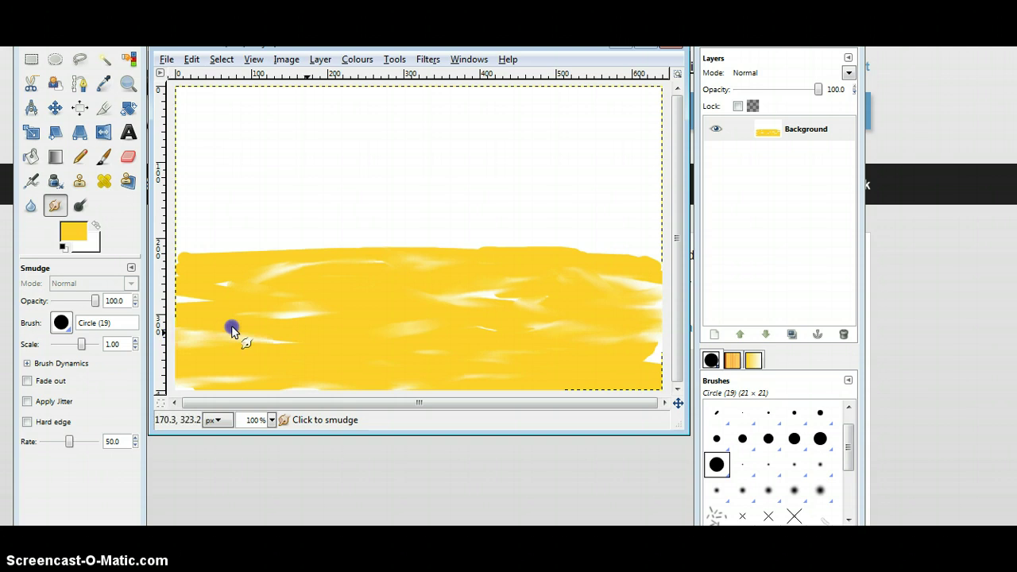
pyautogui.moveTo(141, 319)
pyautogui.mouseDown()
pyautogui.moveTo(206, 291)
pyautogui.moveTo(166, 295)
pyautogui.moveTo(270, 288)
pyautogui.moveTo(216, 312)
pyautogui.moveTo(245, 329)
pyautogui.moveTo(296, 327)
pyautogui.mouseUp()
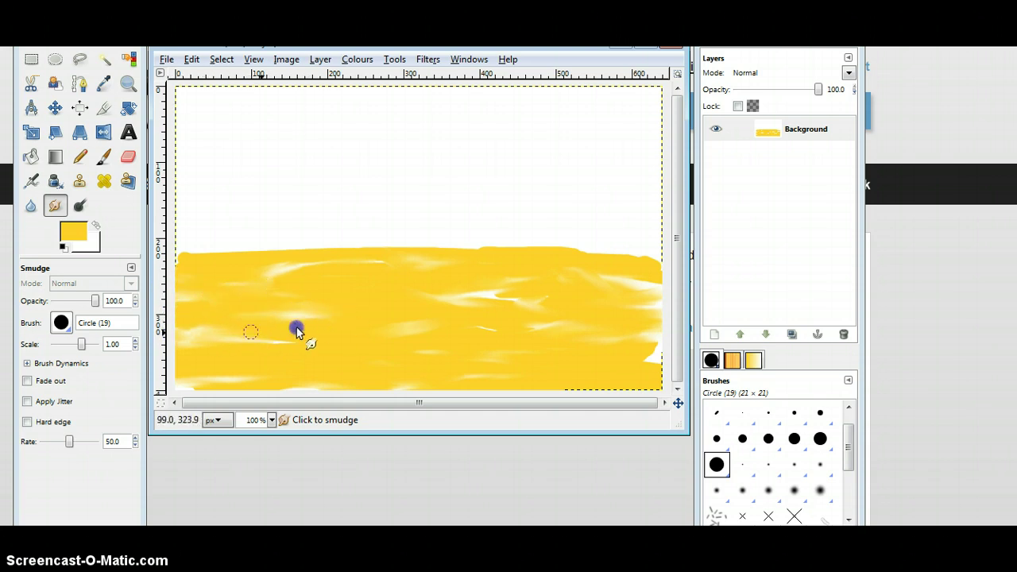
pyautogui.moveTo(373, 314)
pyautogui.mouseDown()
pyautogui.moveTo(238, 277)
pyautogui.moveTo(329, 278)
pyautogui.mouseUp()
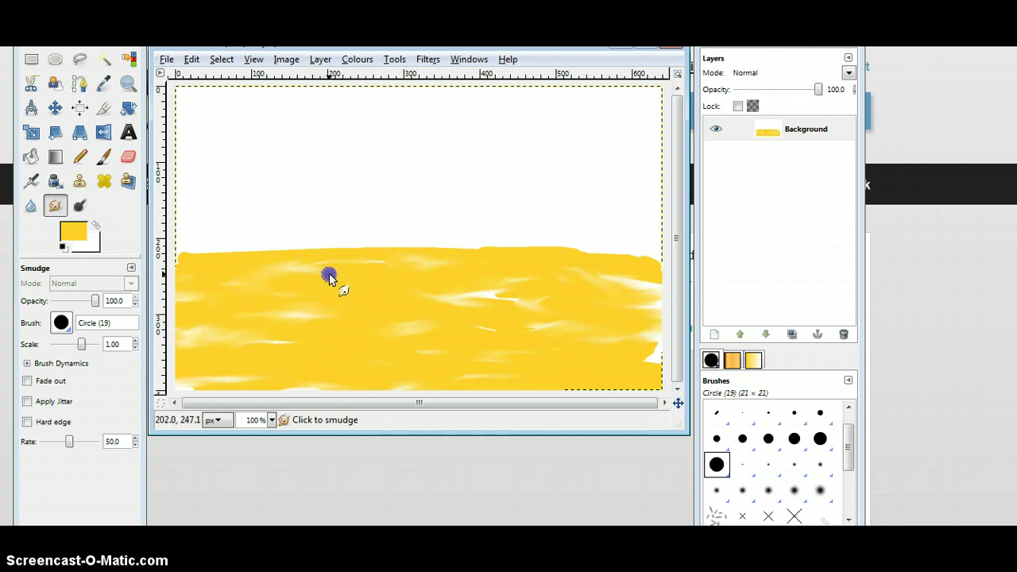
pyautogui.moveTo(460, 270); pyautogui.dragTo(403, 265)
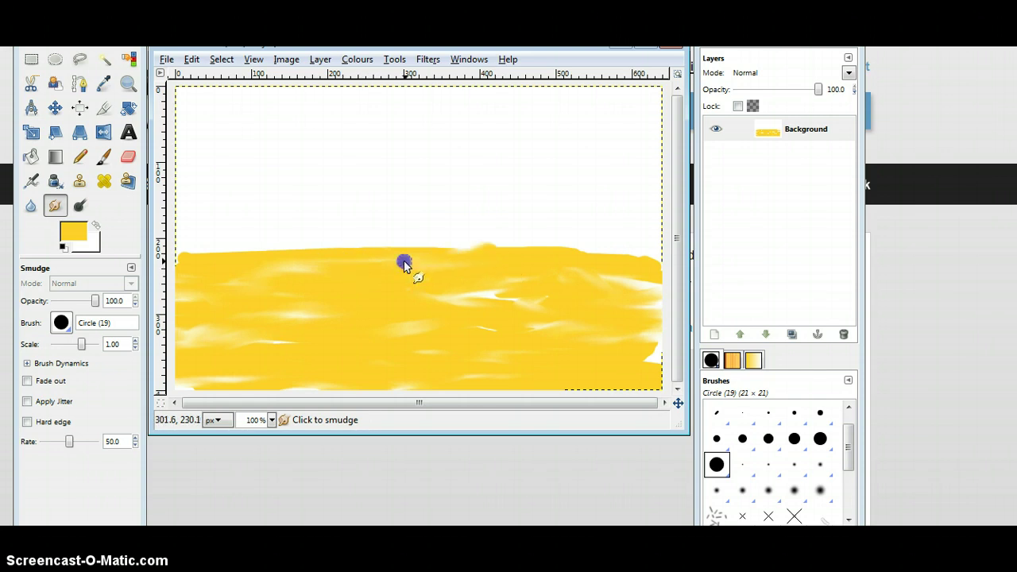
pyautogui.moveTo(628, 299)
pyautogui.mouseDown()
pyautogui.moveTo(469, 297)
pyautogui.moveTo(514, 294)
pyautogui.mouseUp()
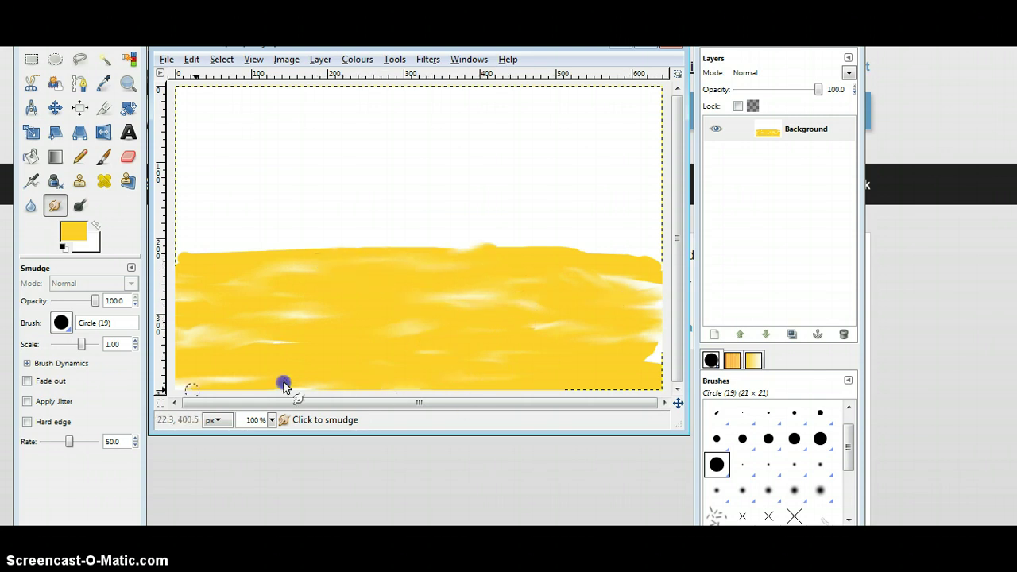
pyautogui.moveTo(284, 386)
pyautogui.mouseDown()
pyautogui.moveTo(159, 336)
pyautogui.moveTo(256, 351)
pyautogui.mouseUp()
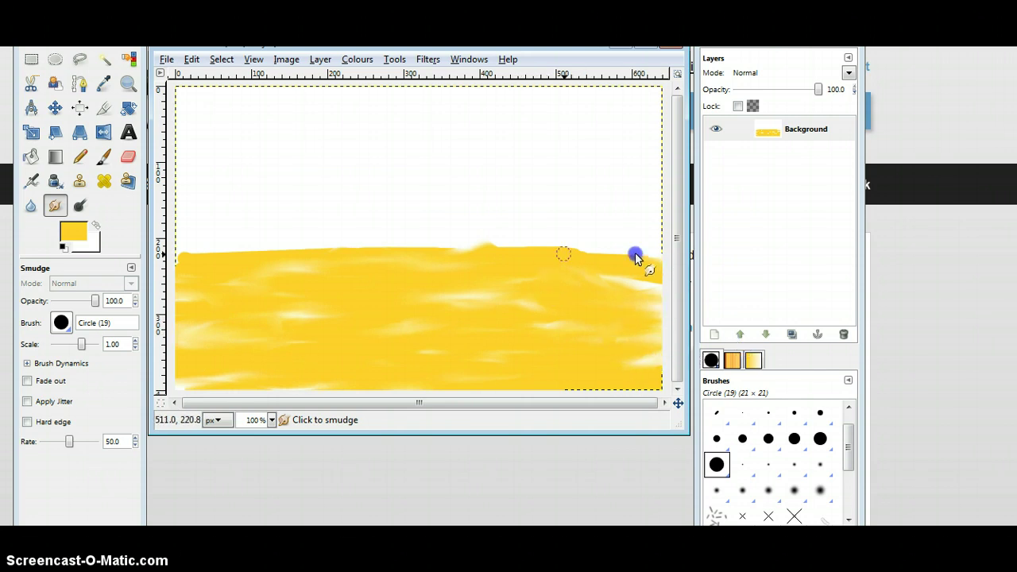
pyautogui.moveTo(636, 256); pyautogui.dragTo(711, 268)
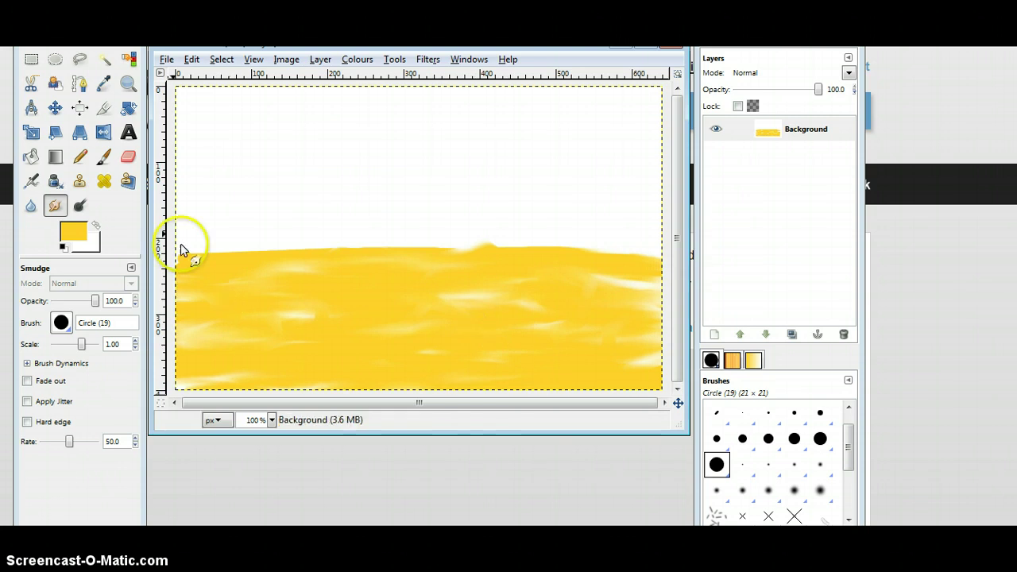
# - Set the paintbrush colour to cyan and paint the sky across the upper canvas
pyautogui.click(103, 158)
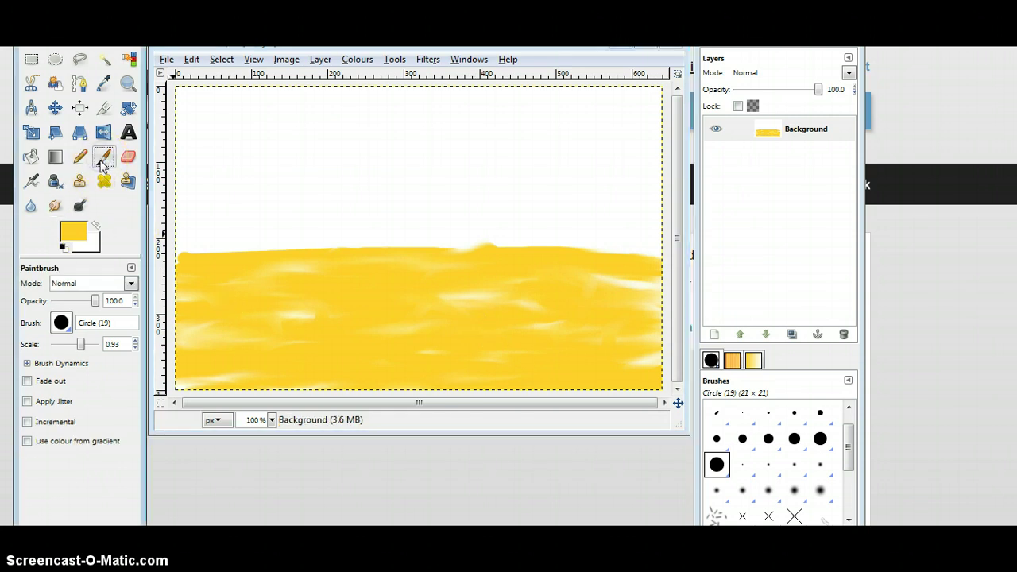
pyautogui.click(102, 163)
pyautogui.click(70, 229)
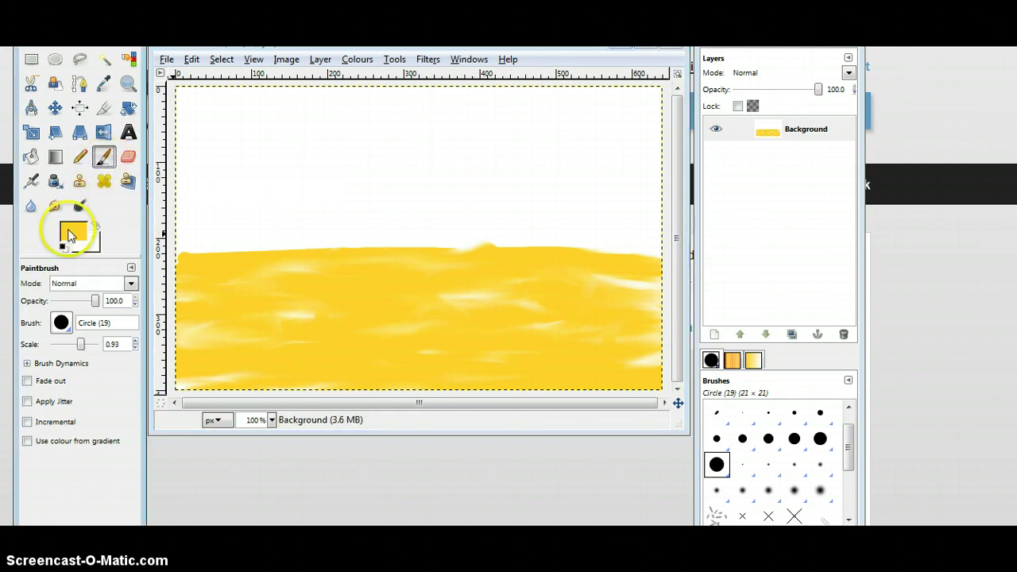
pyautogui.click(247, 169)
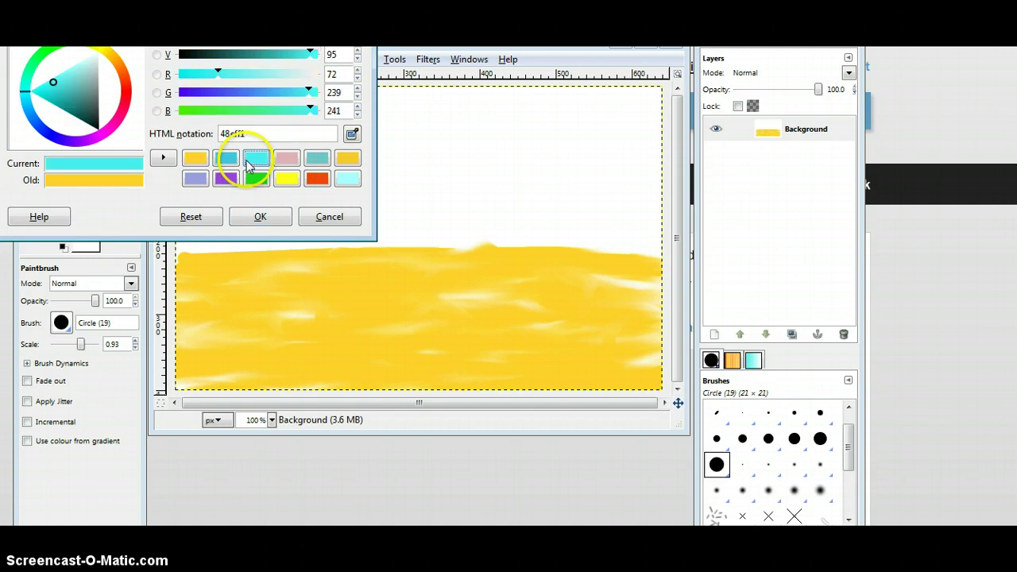
pyautogui.moveTo(65, 82); pyautogui.dragTo(44, 88)
pyautogui.click(260, 216)
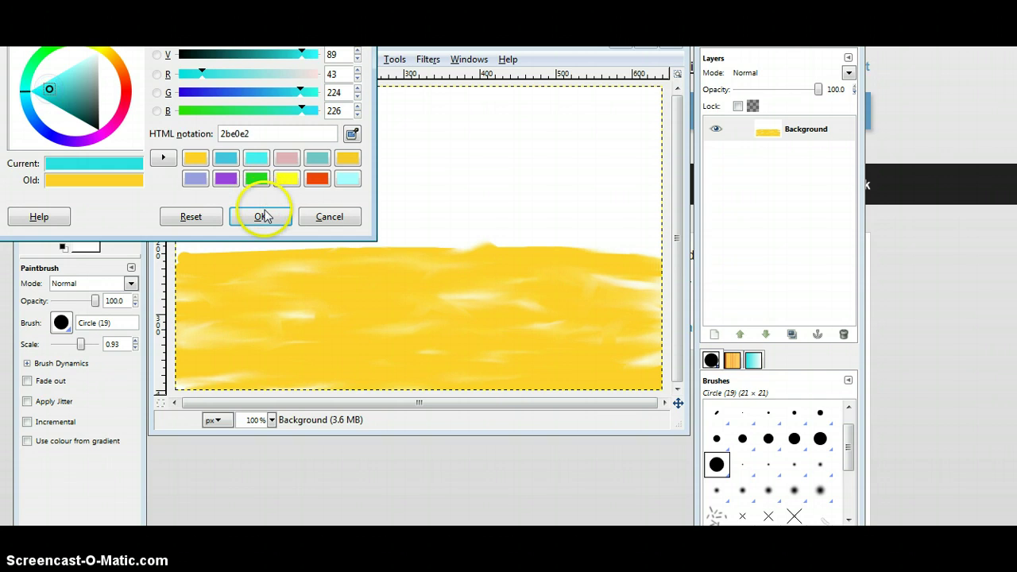
pyautogui.moveTo(185, 242)
pyautogui.mouseDown()
pyautogui.moveTo(518, 231)
pyautogui.moveTo(618, 246)
pyautogui.moveTo(530, 218)
pyautogui.moveTo(354, 200)
pyautogui.moveTo(204, 216)
pyautogui.moveTo(335, 190)
pyautogui.moveTo(595, 191)
pyautogui.moveTo(159, 149)
pyautogui.moveTo(620, 117)
pyautogui.moveTo(314, 98)
pyautogui.moveTo(437, 129)
pyautogui.moveTo(341, 159)
pyautogui.moveTo(147, 169)
pyautogui.moveTo(472, 218)
pyautogui.moveTo(212, 231)
pyautogui.moveTo(452, 191)
pyautogui.moveTo(164, 124)
pyautogui.moveTo(256, 107)
pyautogui.moveTo(191, 184)
pyautogui.moveTo(212, 225)
pyautogui.moveTo(170, 234)
pyautogui.moveTo(416, 170)
pyautogui.moveTo(495, 120)
pyautogui.moveTo(663, 130)
pyautogui.moveTo(692, 170)
pyautogui.moveTo(662, 211)
pyautogui.moveTo(457, 68)
pyautogui.moveTo(556, 98)
pyautogui.moveTo(204, 107)
pyautogui.moveTo(512, 205)
pyautogui.mouseUp()
# - Smudge the cyan sky's white gaps into soft, wispy cloud streaks
pyautogui.click(55, 205)
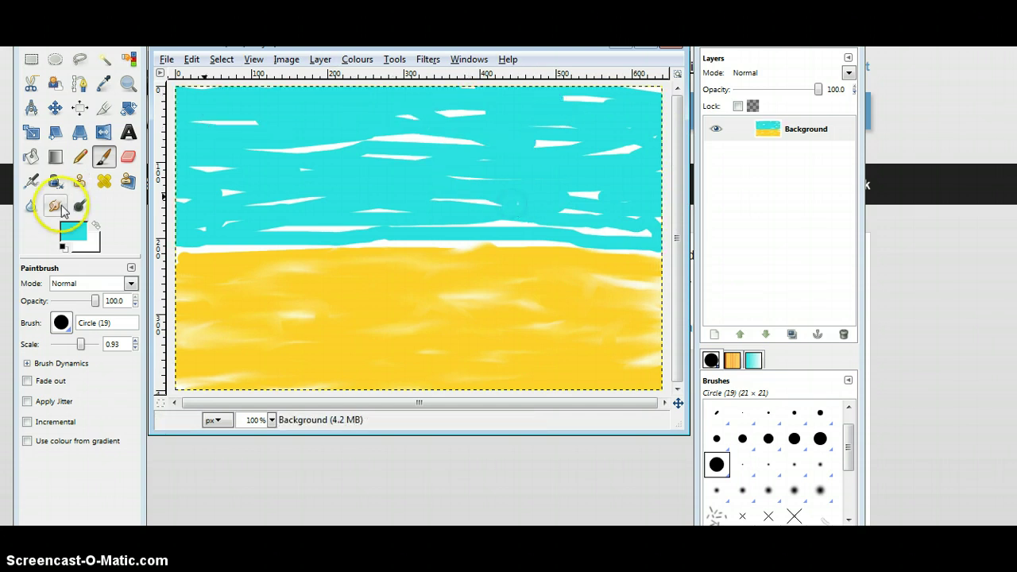
pyautogui.moveTo(443, 81)
pyautogui.mouseDown()
pyautogui.moveTo(504, 134)
pyautogui.moveTo(336, 148)
pyautogui.moveTo(531, 95)
pyautogui.moveTo(553, 95)
pyautogui.moveTo(611, 141)
pyautogui.moveTo(568, 127)
pyautogui.moveTo(615, 113)
pyautogui.moveTo(532, 143)
pyautogui.moveTo(350, 159)
pyautogui.mouseUp()
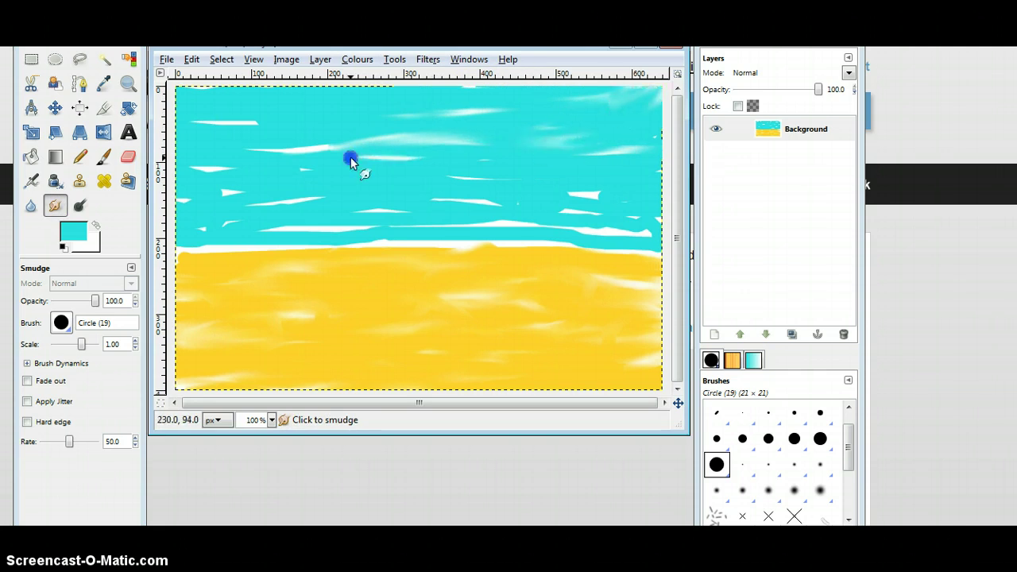
pyautogui.moveTo(502, 179)
pyautogui.mouseDown()
pyautogui.moveTo(520, 193)
pyautogui.moveTo(342, 230)
pyautogui.moveTo(525, 235)
pyautogui.moveTo(437, 242)
pyautogui.mouseUp()
pyautogui.moveTo(618, 233)
pyautogui.mouseDown()
pyautogui.moveTo(654, 196)
pyautogui.moveTo(435, 201)
pyautogui.mouseUp()
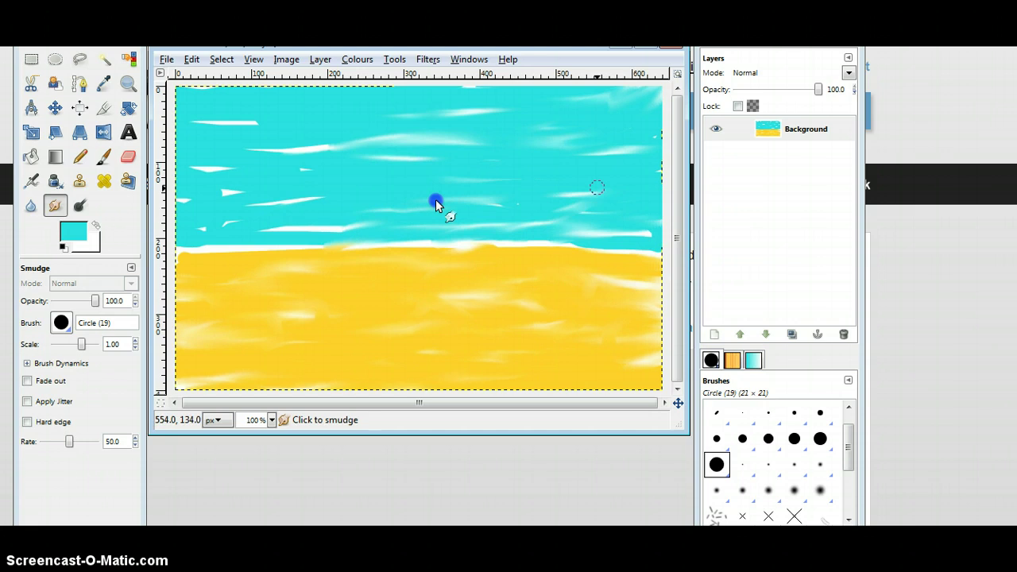
pyautogui.moveTo(523, 209)
pyautogui.mouseDown()
pyautogui.moveTo(591, 196)
pyautogui.moveTo(299, 204)
pyautogui.moveTo(35, 186)
pyautogui.moveTo(318, 143)
pyautogui.moveTo(209, 158)
pyautogui.moveTo(203, 123)
pyautogui.moveTo(107, 97)
pyautogui.moveTo(90, 153)
pyautogui.moveTo(231, 205)
pyautogui.moveTo(372, 233)
pyautogui.moveTo(270, 228)
pyautogui.moveTo(294, 234)
pyautogui.moveTo(537, 229)
pyautogui.moveTo(345, 245)
pyautogui.moveTo(682, 238)
pyautogui.moveTo(270, 245)
pyautogui.moveTo(386, 230)
pyautogui.moveTo(683, 243)
pyautogui.mouseUp()
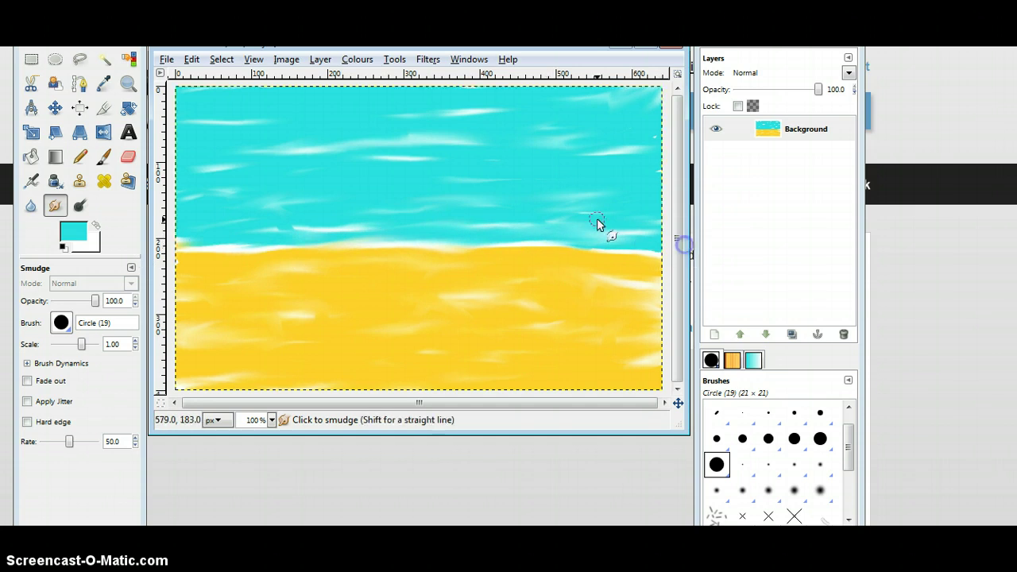
pyautogui.moveTo(450, 170)
pyautogui.mouseDown()
pyautogui.moveTo(468, 154)
pyautogui.moveTo(388, 124)
pyautogui.moveTo(518, 111)
pyautogui.moveTo(541, 86)
pyautogui.mouseUp()
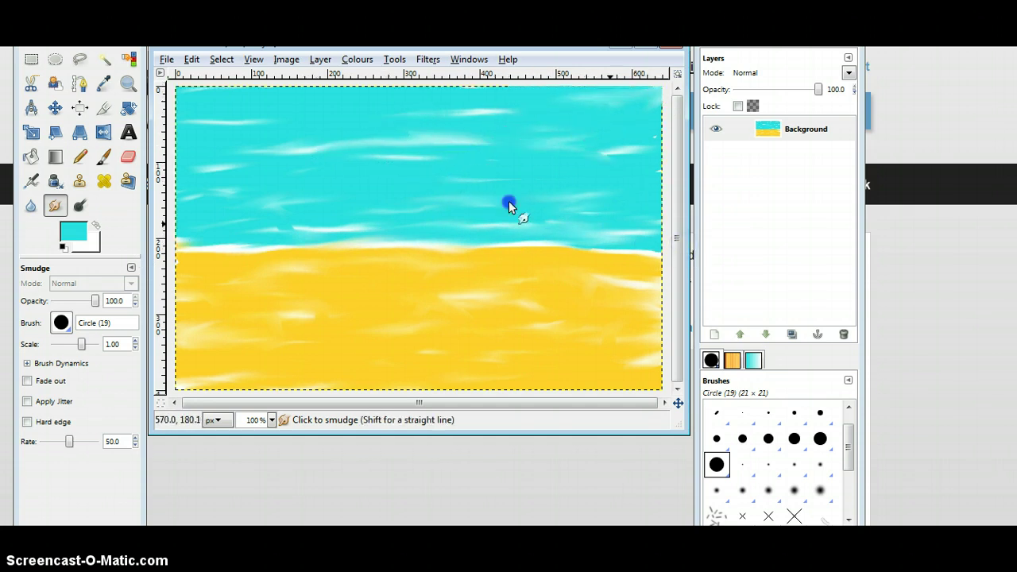
pyautogui.moveTo(331, 204); pyautogui.dragTo(156, 249)
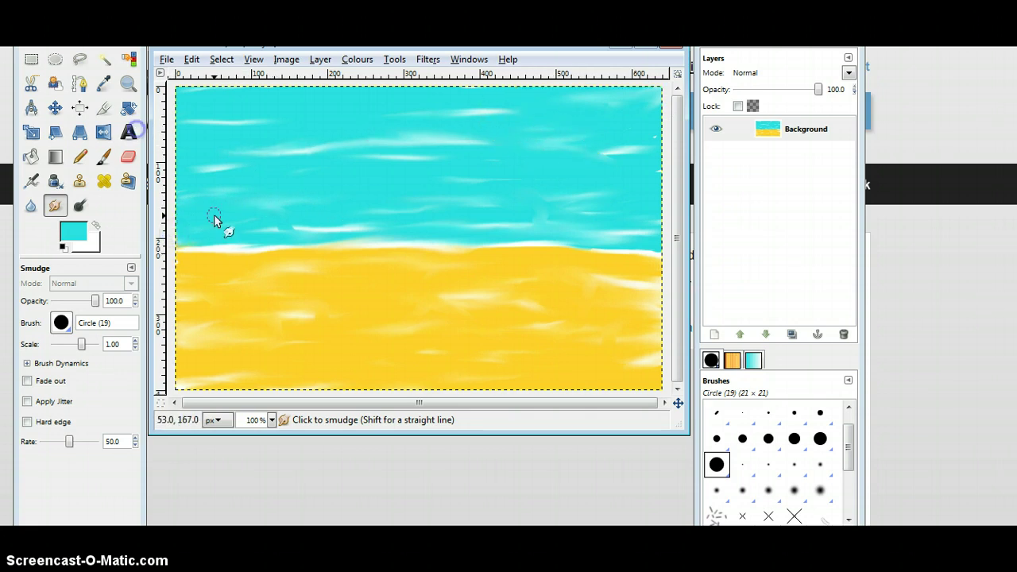
# - Set the foreground colour to a slightly brighter pink from the recent colours
pyautogui.click(72, 229)
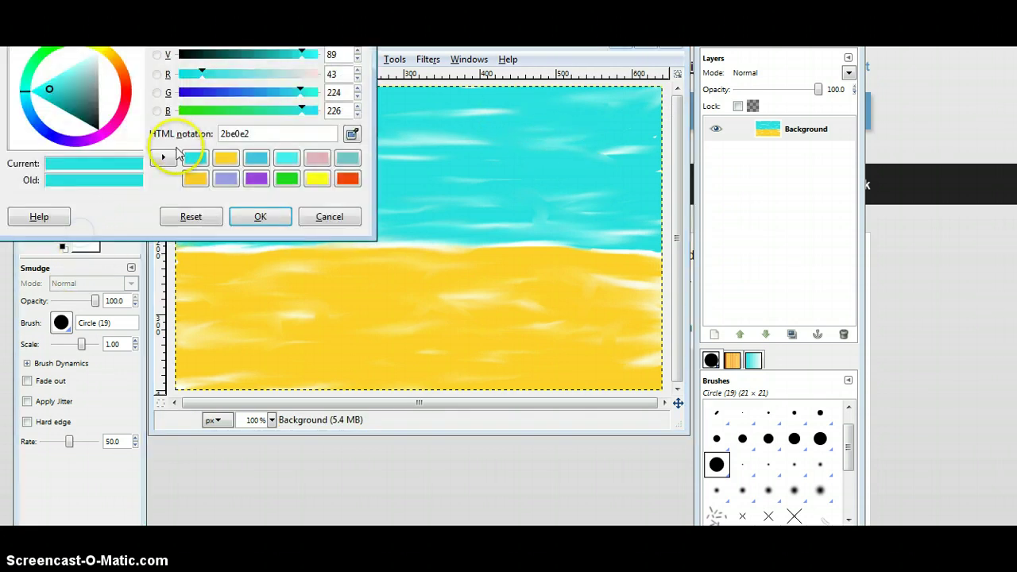
pyautogui.click(322, 159)
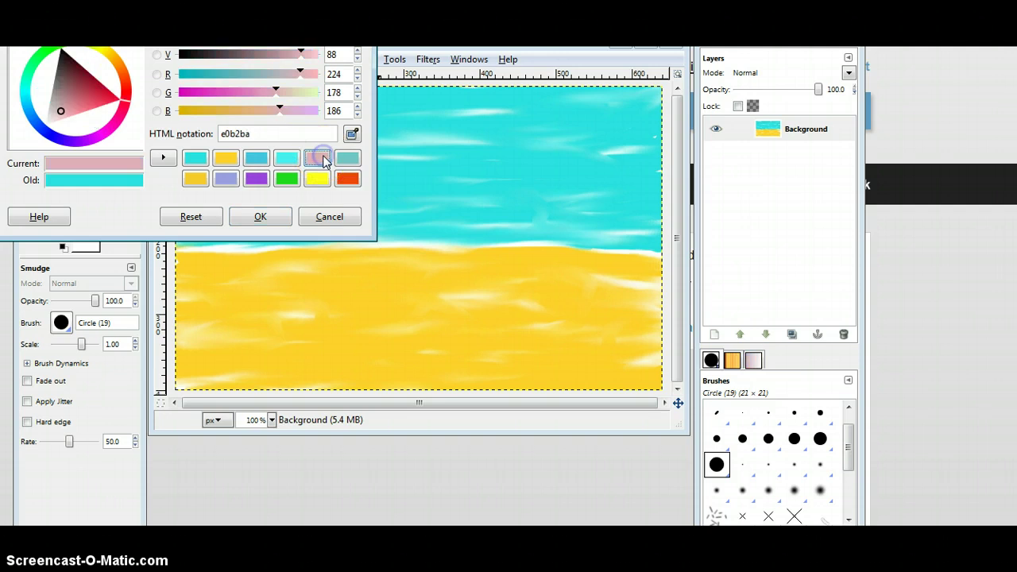
pyautogui.moveTo(67, 113); pyautogui.dragTo(67, 112)
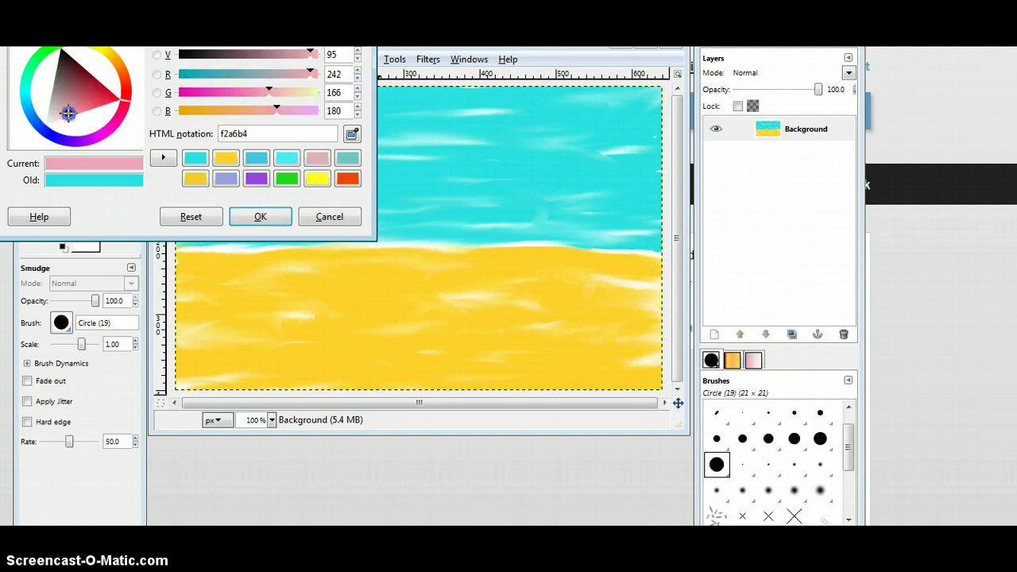
pyautogui.click(258, 216)
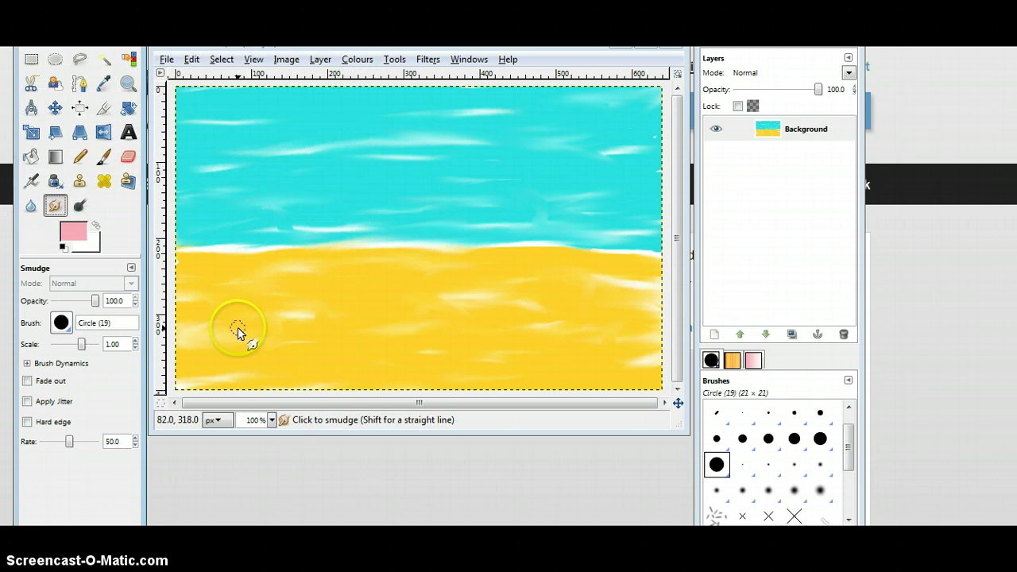
# - Paint a small pink ring on the left sand and smudge it with white into a soft blob
pyautogui.moveTo(253, 333); pyautogui.dragTo(245, 328)
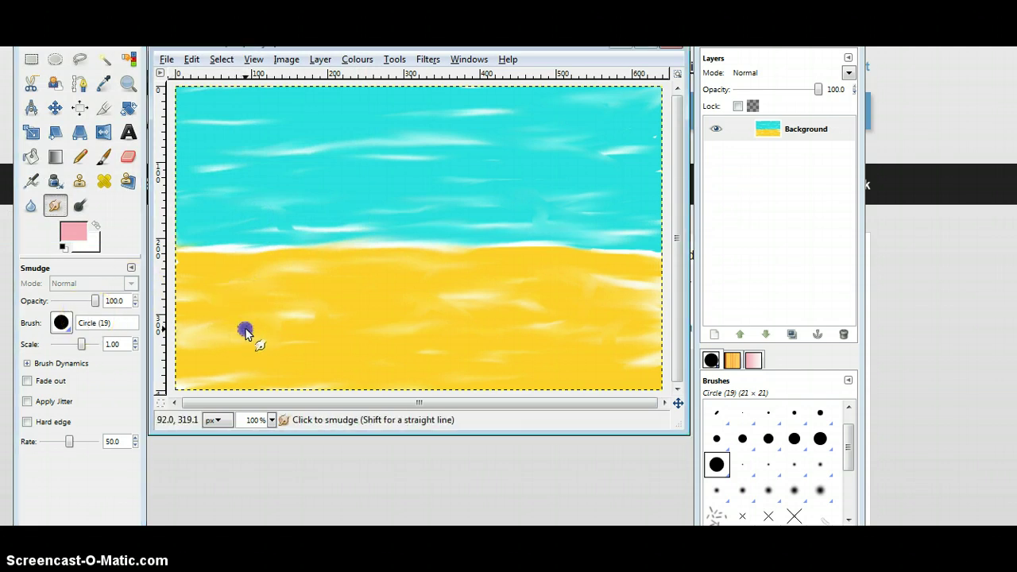
pyautogui.click(104, 157)
pyautogui.moveTo(262, 324); pyautogui.dragTo(250, 311)
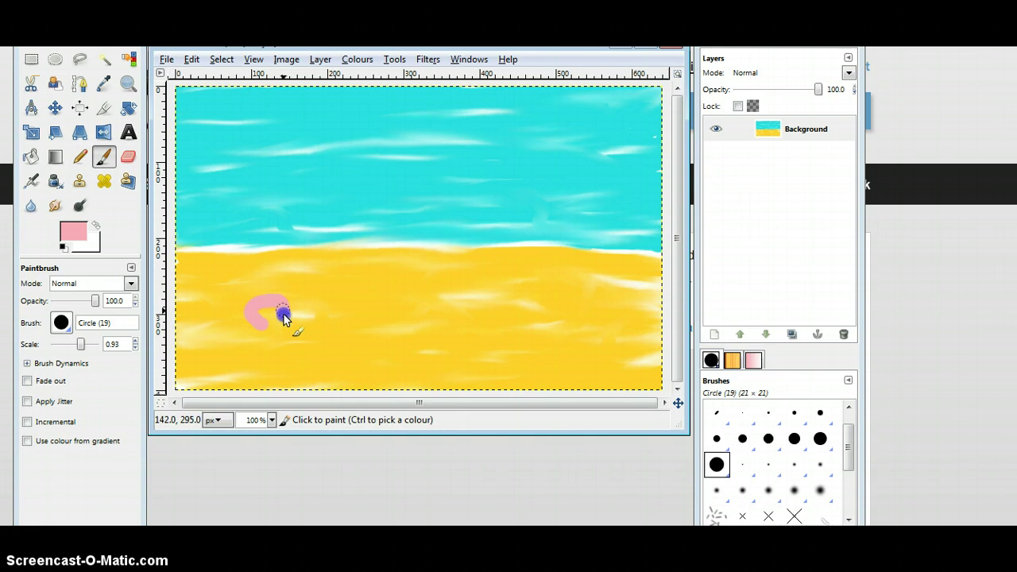
pyautogui.moveTo(268, 331); pyautogui.dragTo(268, 314)
pyautogui.click(95, 224)
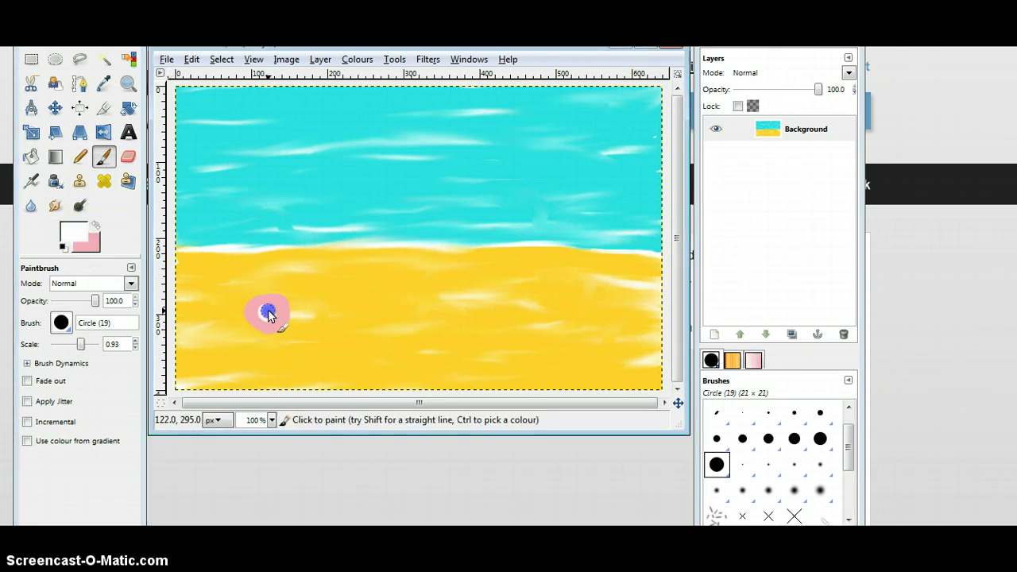
pyautogui.click(55, 206)
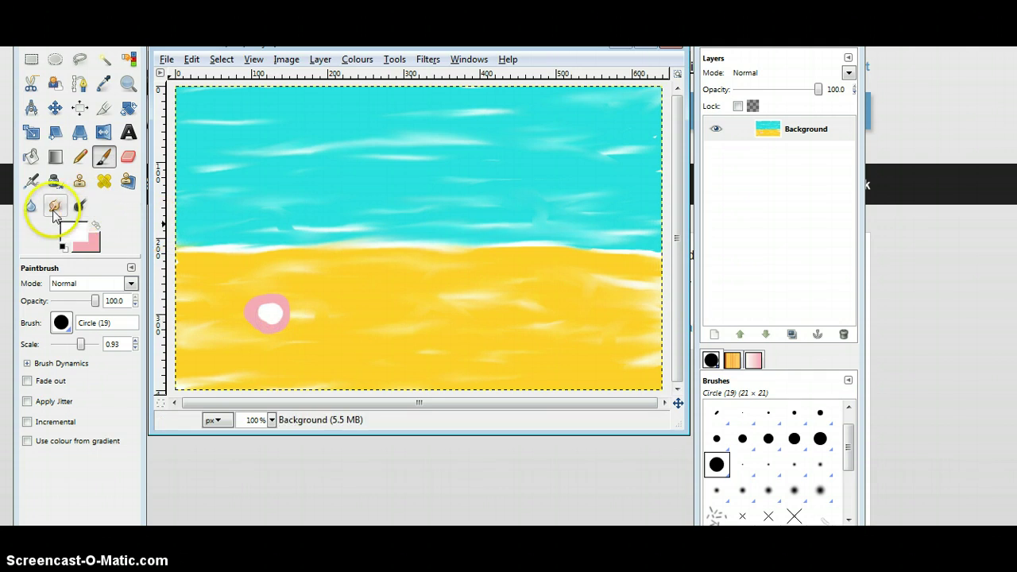
pyautogui.moveTo(256, 305); pyautogui.dragTo(276, 316)
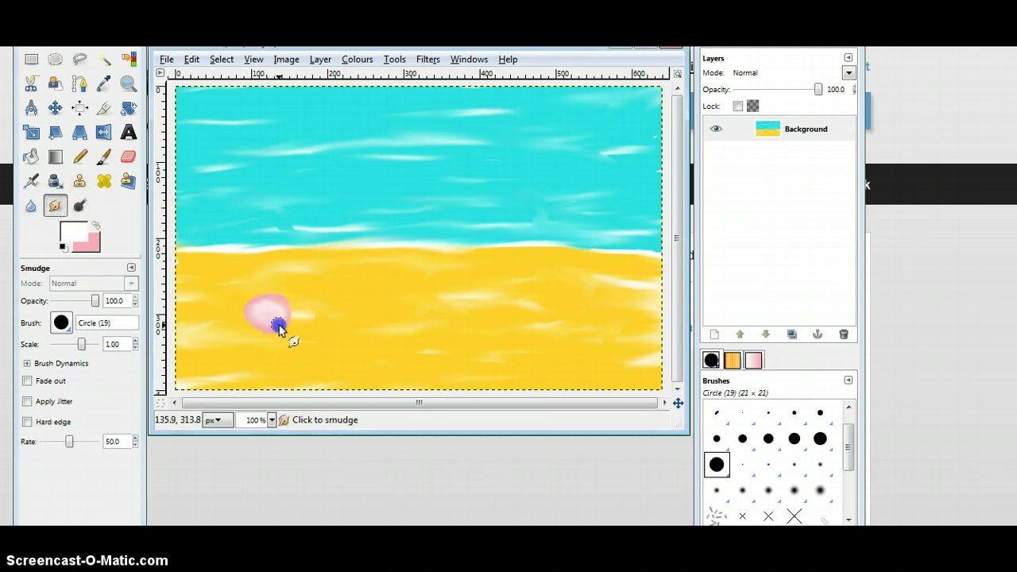
pyautogui.moveTo(252, 309); pyautogui.dragTo(272, 310)
# - Reset colours to black and draw three thin lines on the pink shell with Circle (03)
pyautogui.click(105, 158)
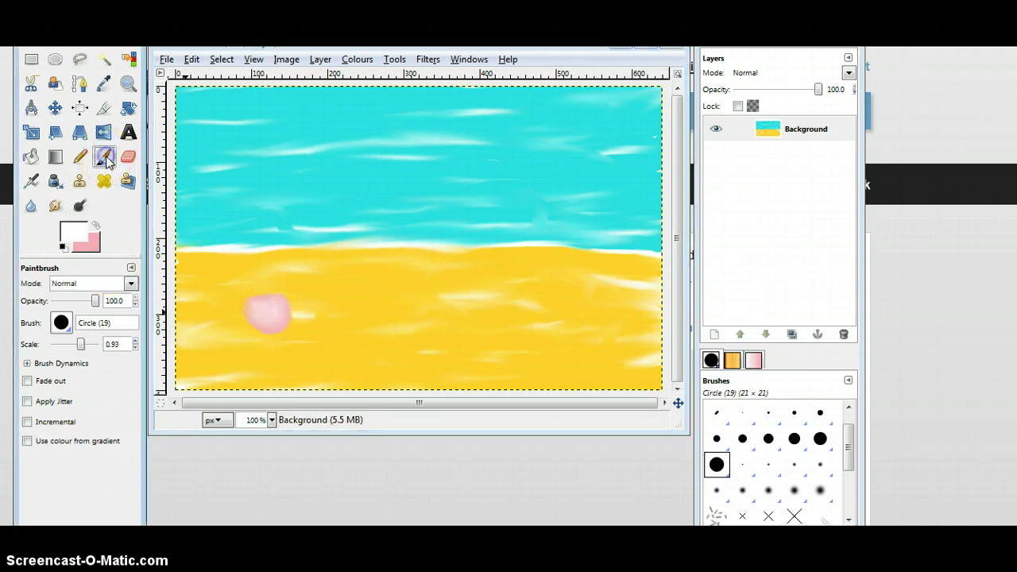
pyautogui.click(72, 236)
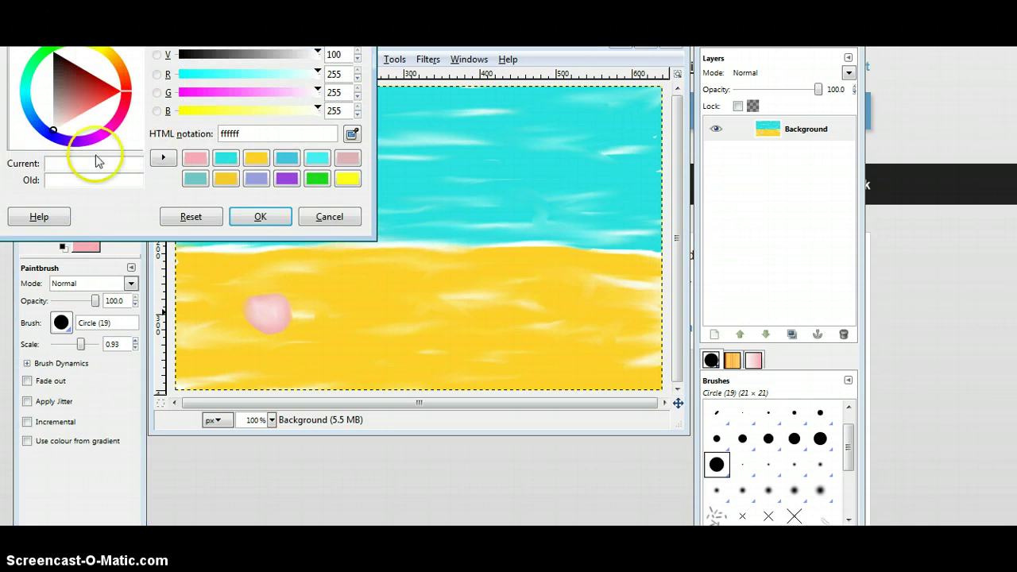
pyautogui.click(260, 216)
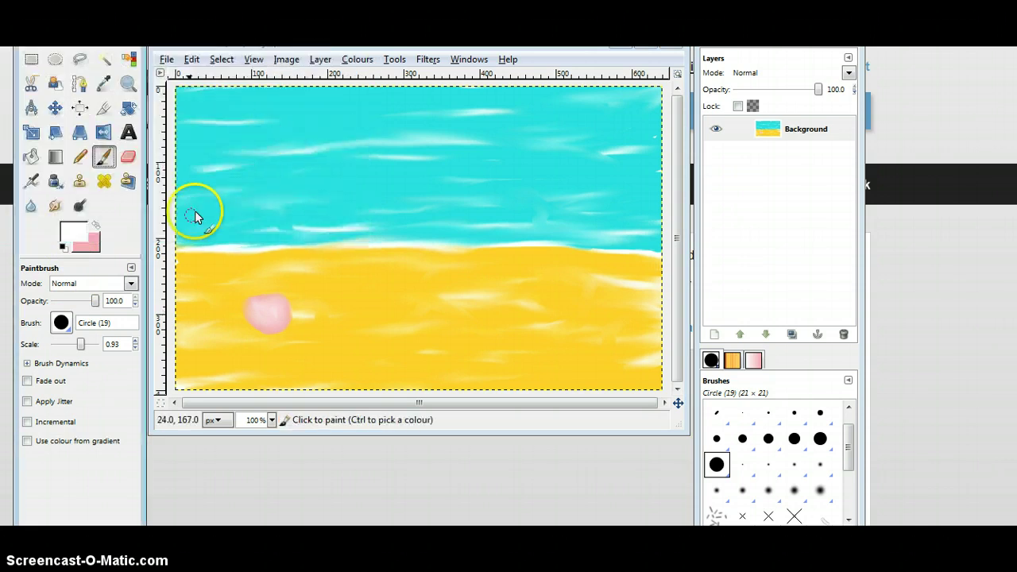
pyautogui.click(62, 247)
pyautogui.click(62, 323)
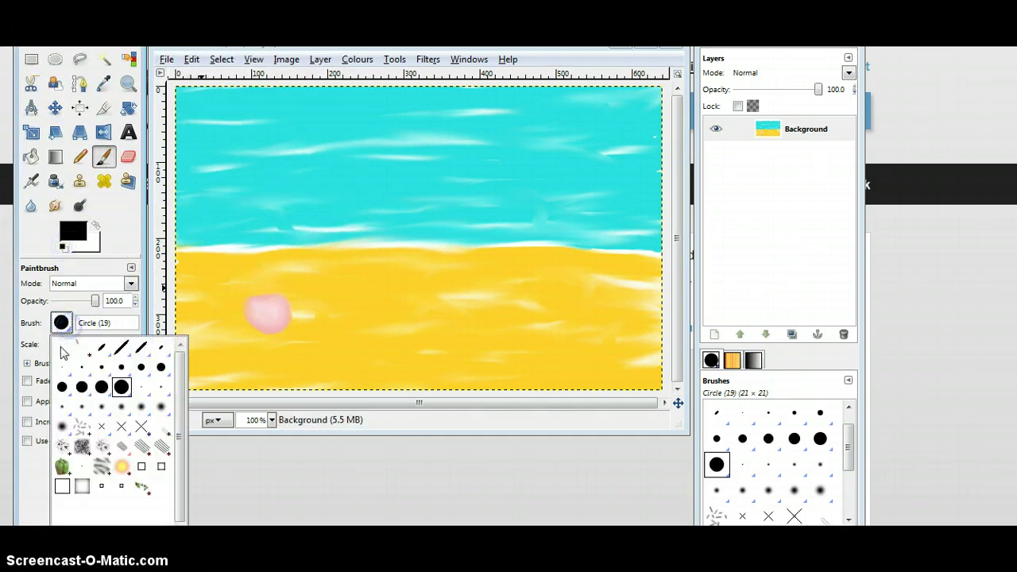
pyautogui.click(78, 370)
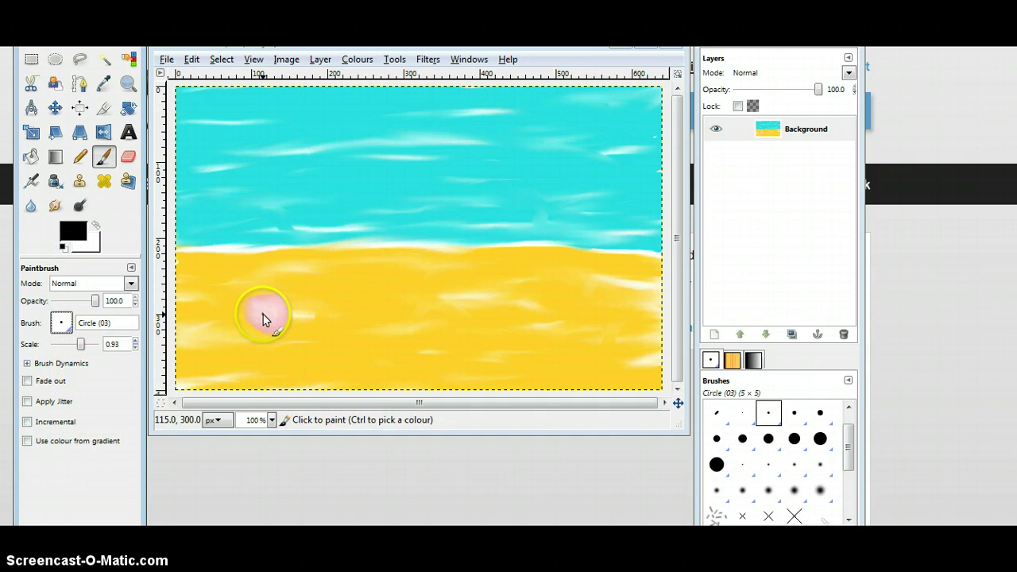
pyautogui.moveTo(257, 316); pyautogui.dragTo(259, 319)
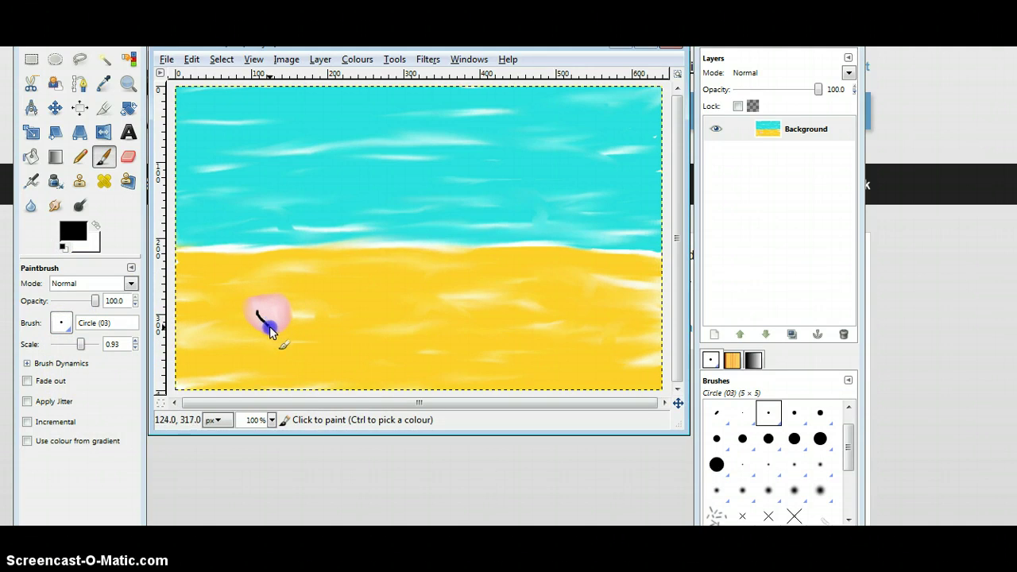
pyautogui.moveTo(274, 326); pyautogui.dragTo(273, 308)
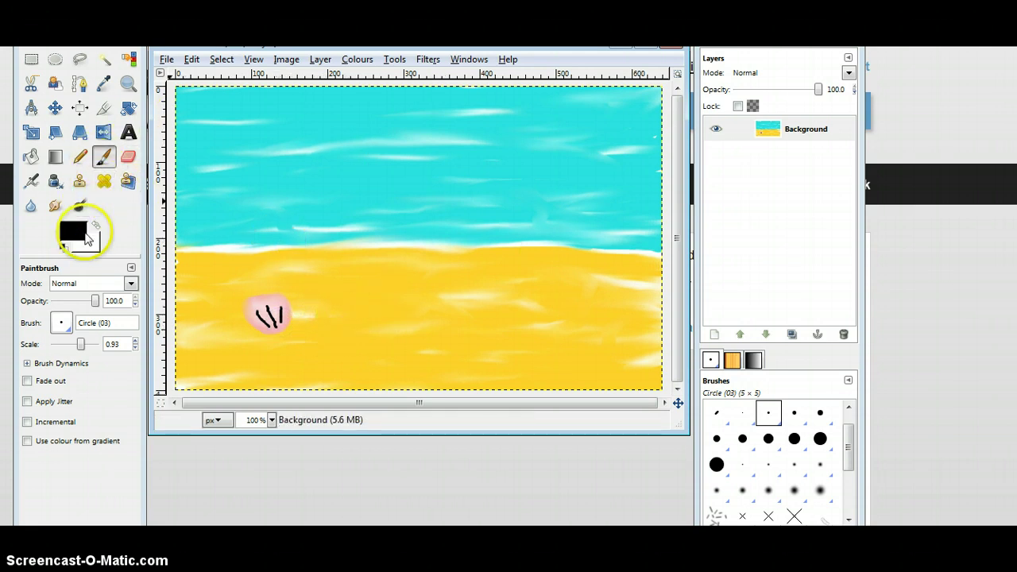
# - Paint a cyan shell outline on the right sand with the Circle (13) brush
pyautogui.click(82, 233)
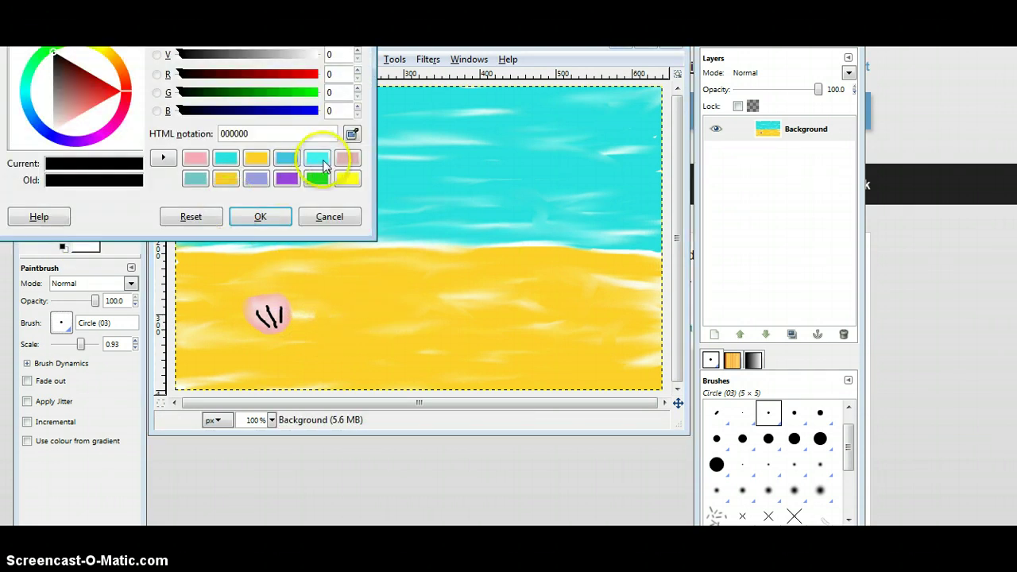
pyautogui.click(321, 161)
pyautogui.click(260, 216)
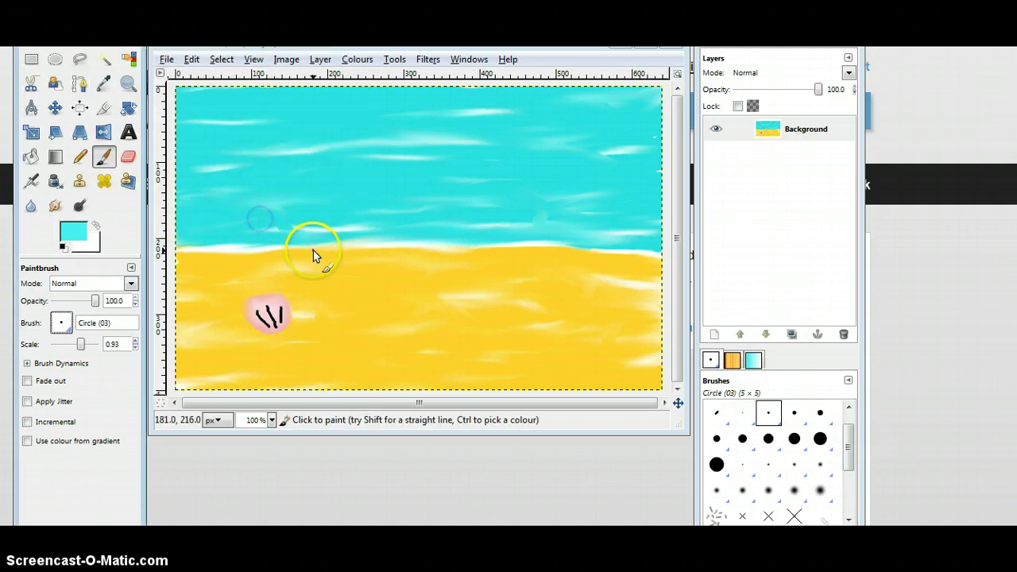
pyautogui.click(61, 323)
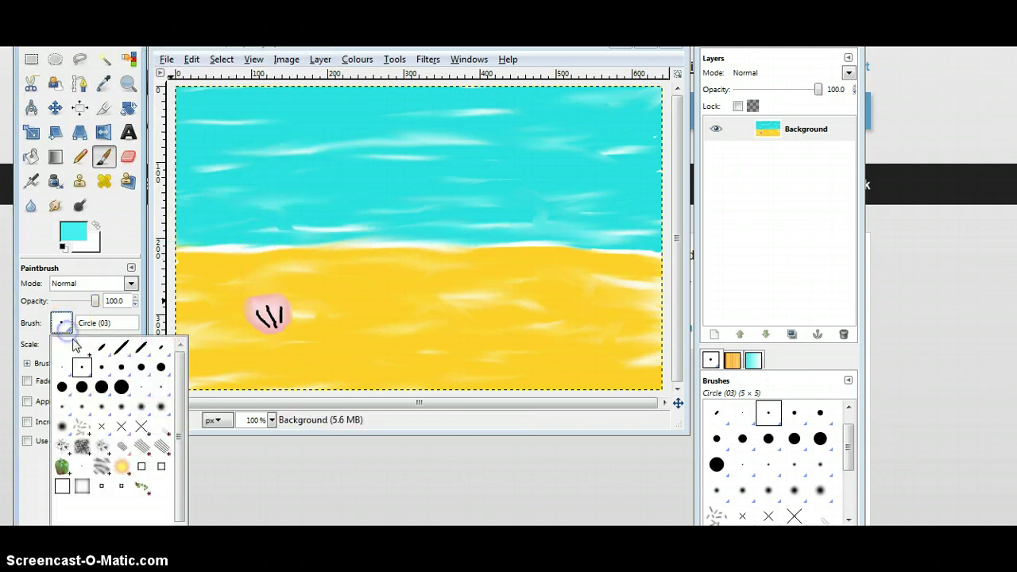
pyautogui.click(62, 387)
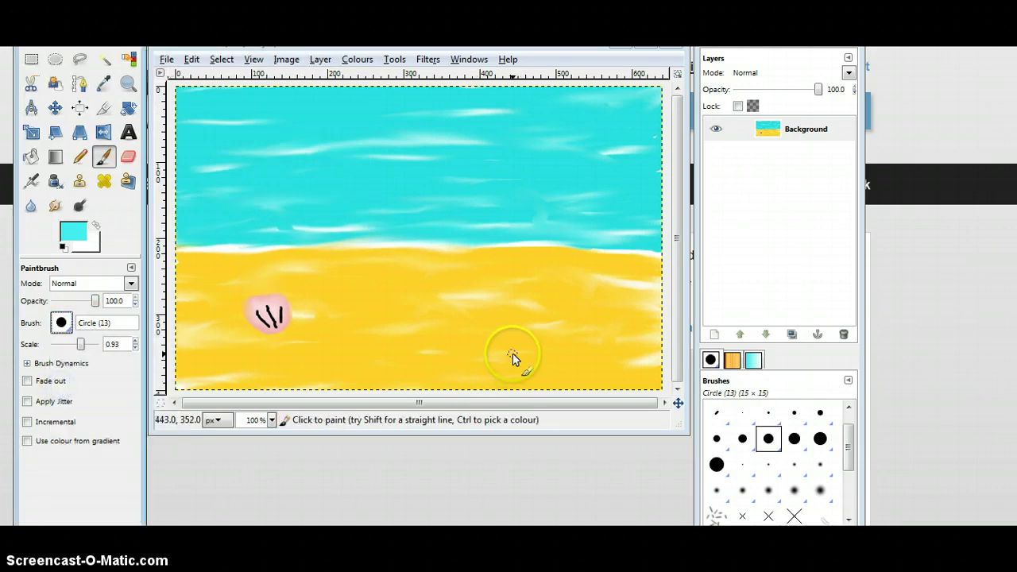
pyautogui.moveTo(513, 347)
pyautogui.mouseDown()
pyautogui.moveTo(526, 325)
pyautogui.moveTo(547, 348)
pyautogui.moveTo(533, 359)
pyautogui.moveTo(517, 340)
pyautogui.mouseUp()
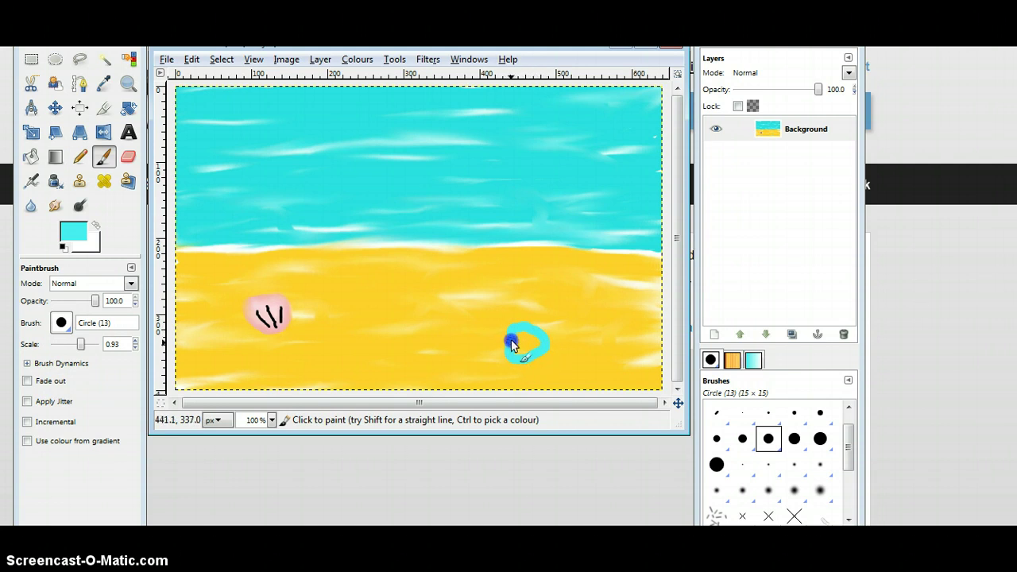
# - Fill the cyan shell's centre with white and smudge the two colours together
pyautogui.click(95, 226)
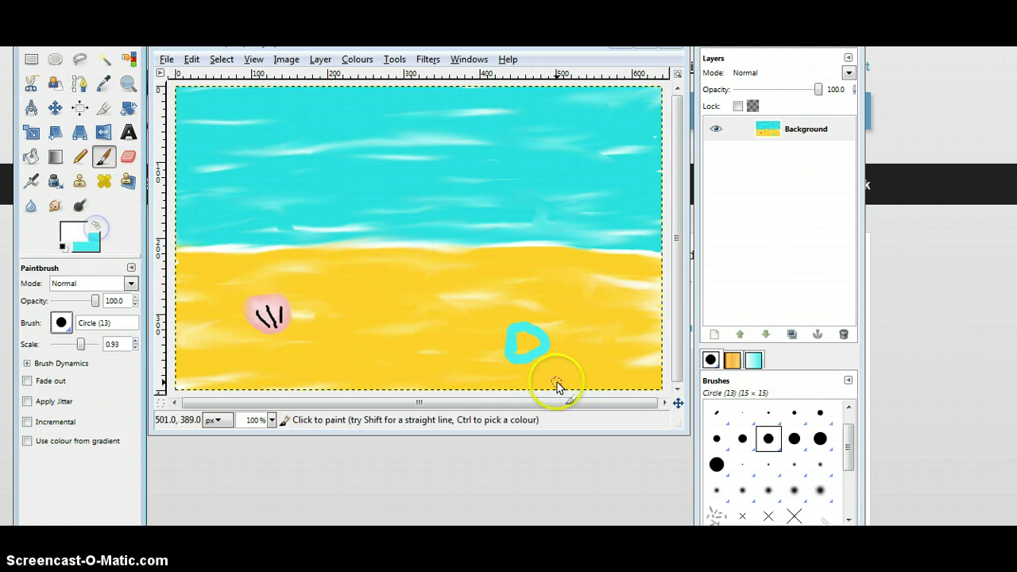
pyautogui.moveTo(515, 356)
pyautogui.mouseDown()
pyautogui.moveTo(530, 339)
pyautogui.moveTo(523, 348)
pyautogui.mouseUp()
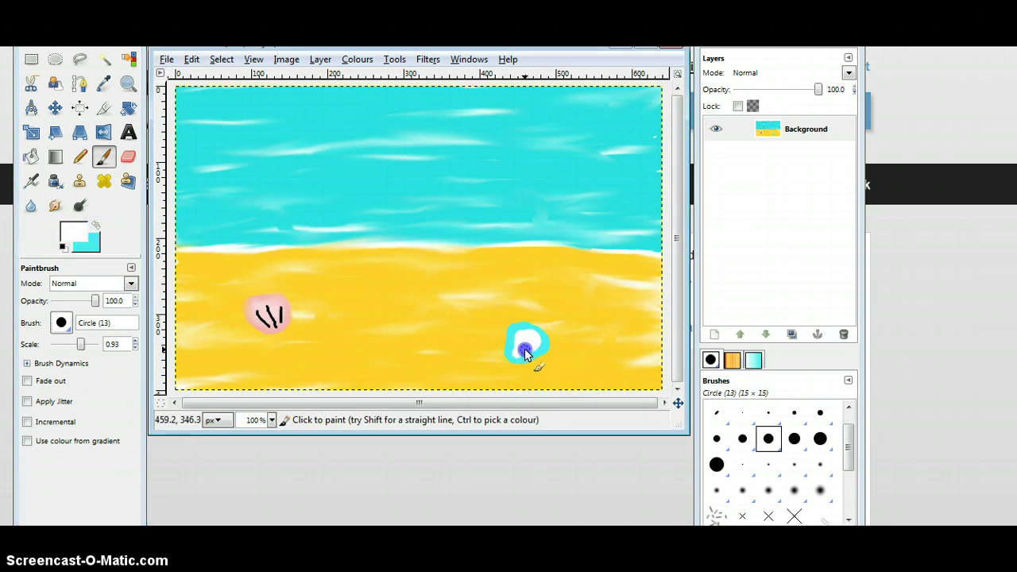
pyautogui.click(55, 206)
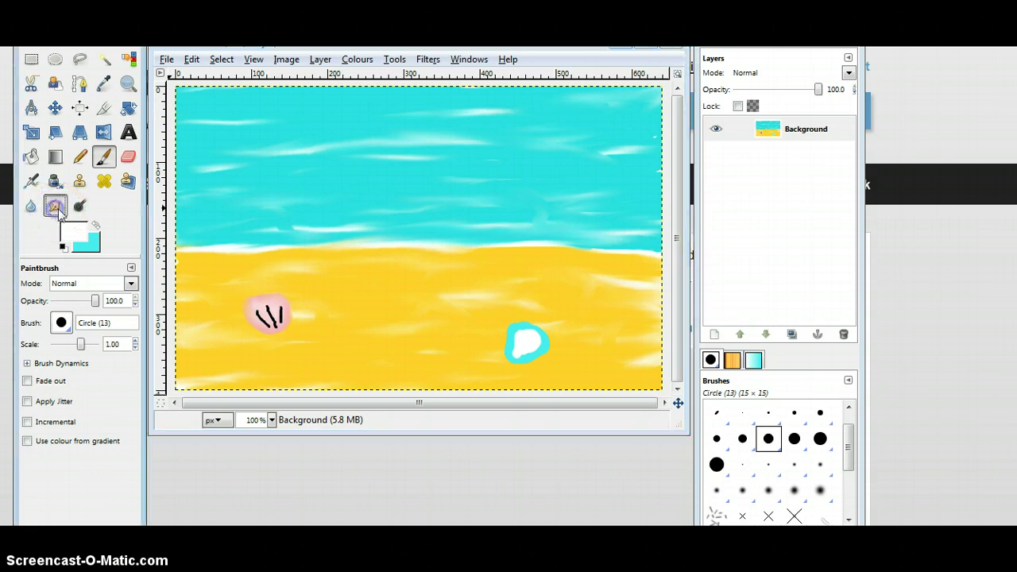
pyautogui.moveTo(529, 340)
pyautogui.mouseDown()
pyautogui.moveTo(516, 338)
pyautogui.moveTo(508, 352)
pyautogui.moveTo(537, 349)
pyautogui.moveTo(525, 350)
pyautogui.moveTo(528, 338)
pyautogui.moveTo(536, 354)
pyautogui.moveTo(510, 353)
pyautogui.moveTo(514, 339)
pyautogui.moveTo(540, 358)
pyautogui.moveTo(514, 358)
pyautogui.moveTo(526, 341)
pyautogui.moveTo(517, 352)
pyautogui.mouseUp()
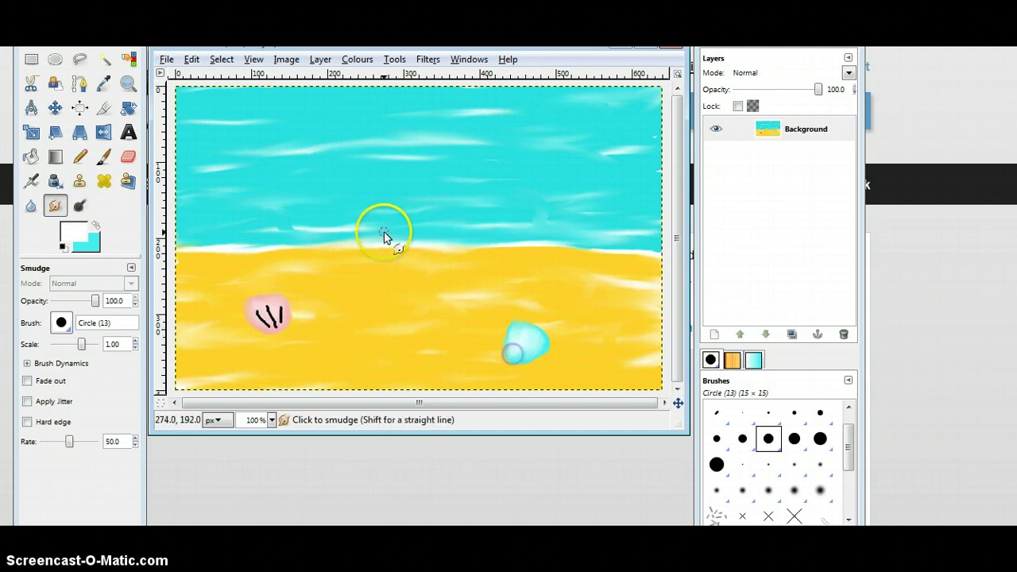
# - Draw thin black ridge lines on the cyan shell with the Circle (03) brush
pyautogui.click(103, 157)
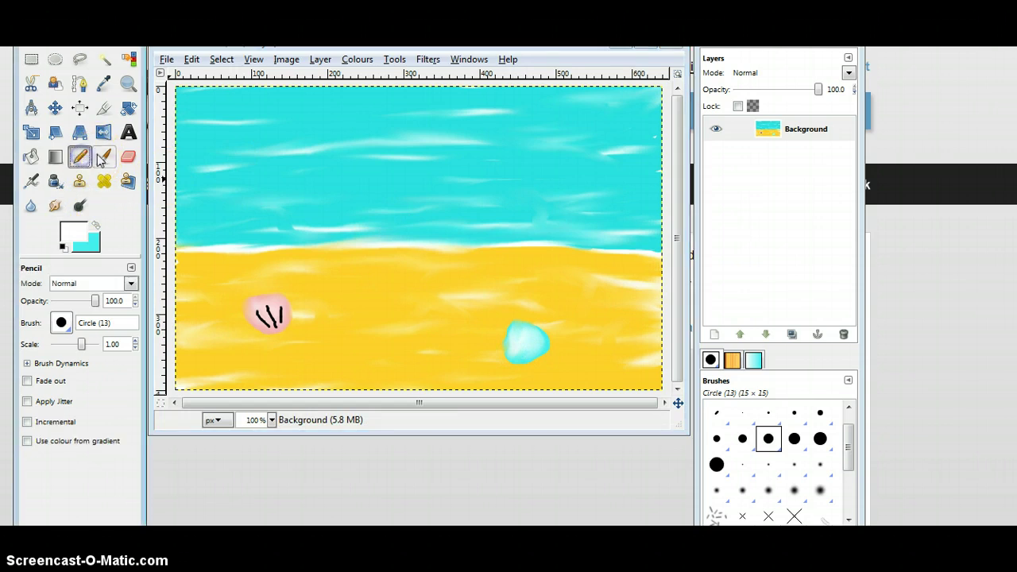
pyautogui.click(62, 322)
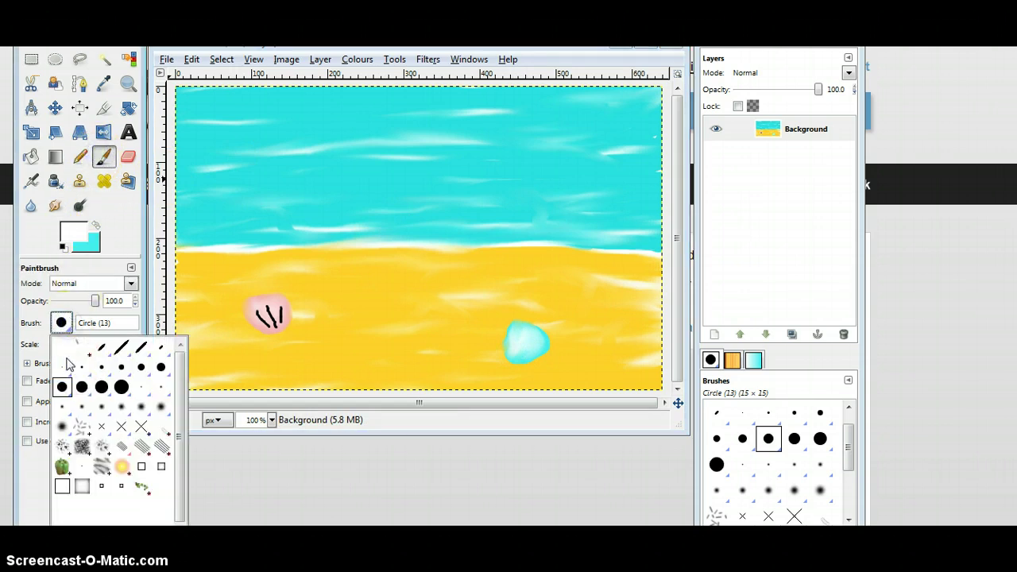
pyautogui.click(80, 367)
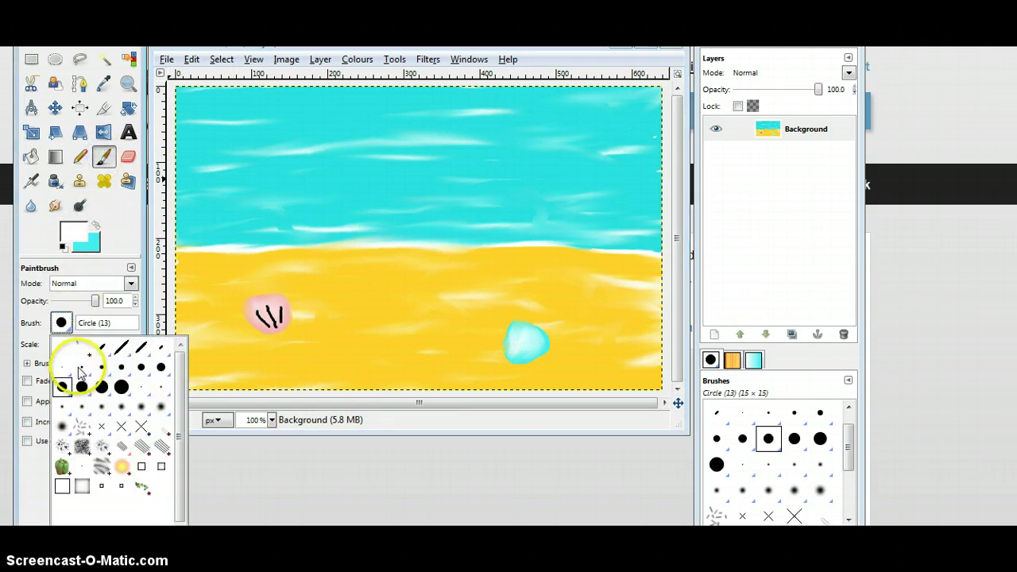
pyautogui.click(63, 247)
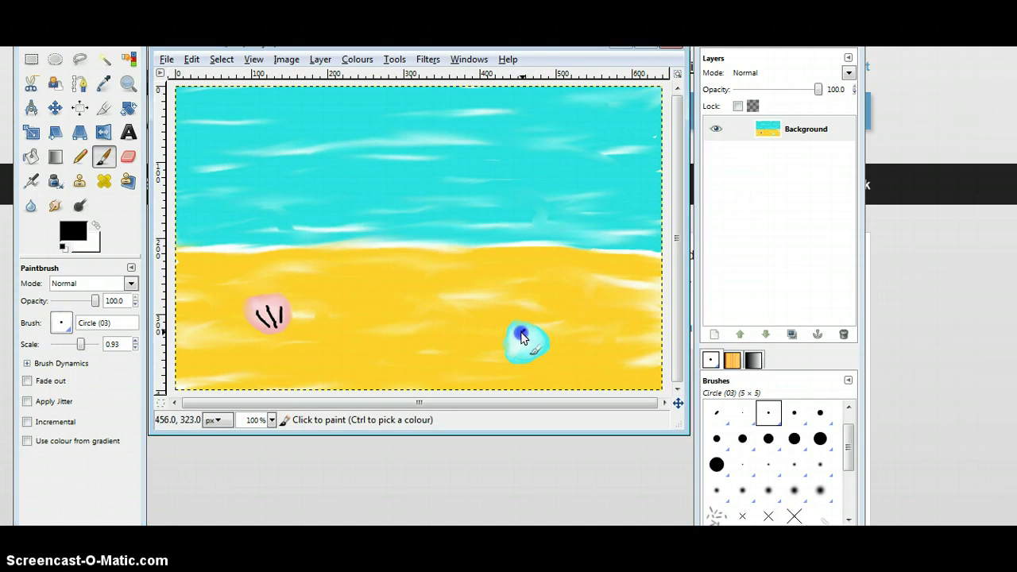
pyautogui.moveTo(524, 331)
pyautogui.mouseDown()
pyautogui.moveTo(515, 351)
pyautogui.moveTo(532, 354)
pyautogui.mouseUp()
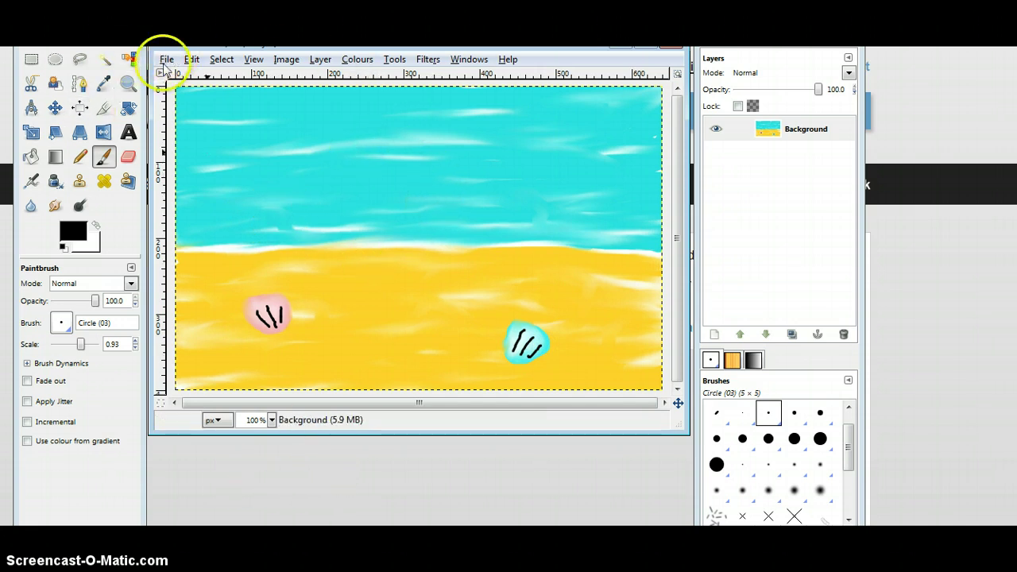
# - Save the painting as Beach.xcf in the Pictures folder
pyautogui.click(166, 60)
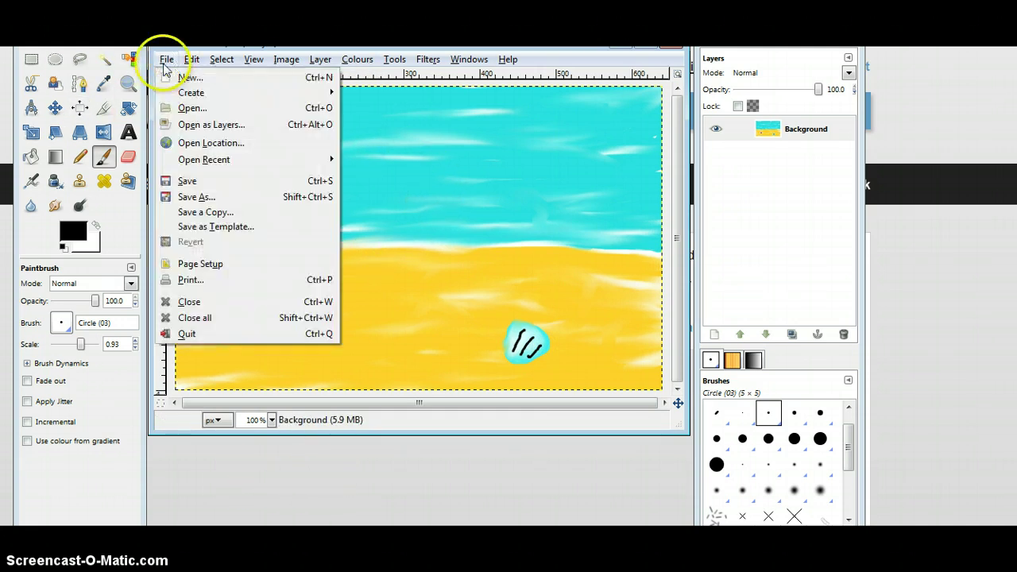
pyautogui.click(207, 197)
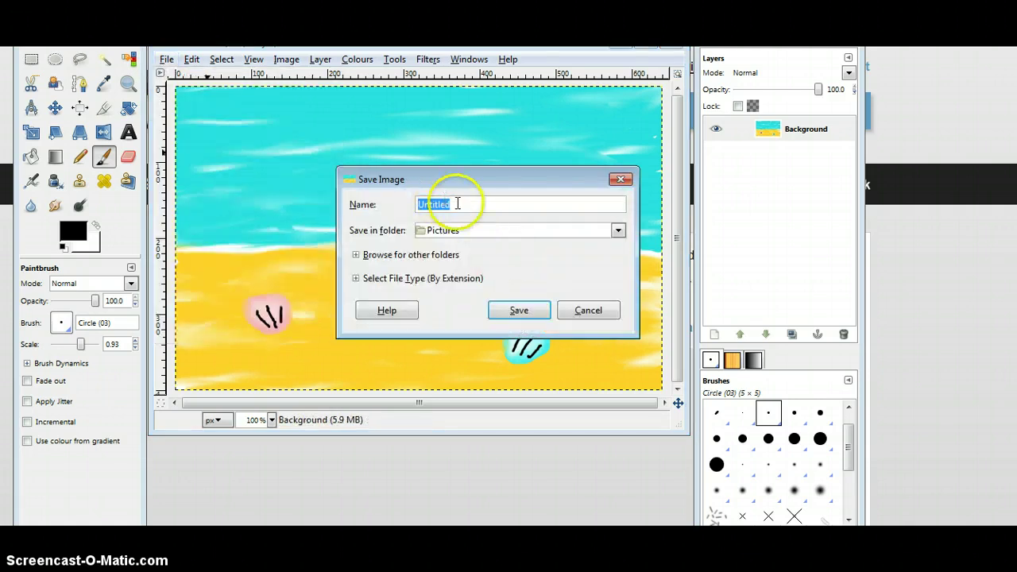
pyautogui.moveTo(457, 204); pyautogui.dragTo(409, 205)
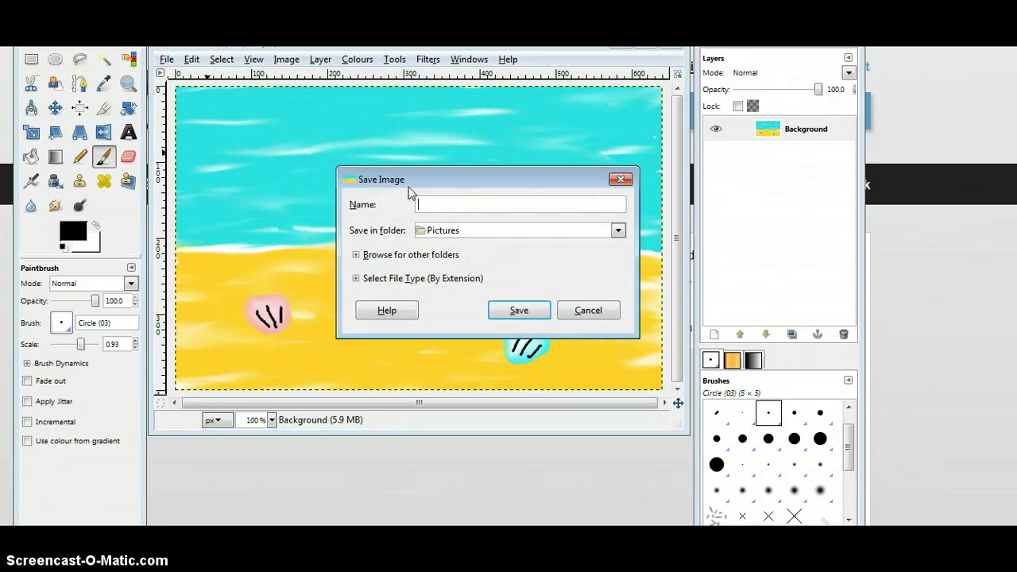
pyautogui.write('Be')
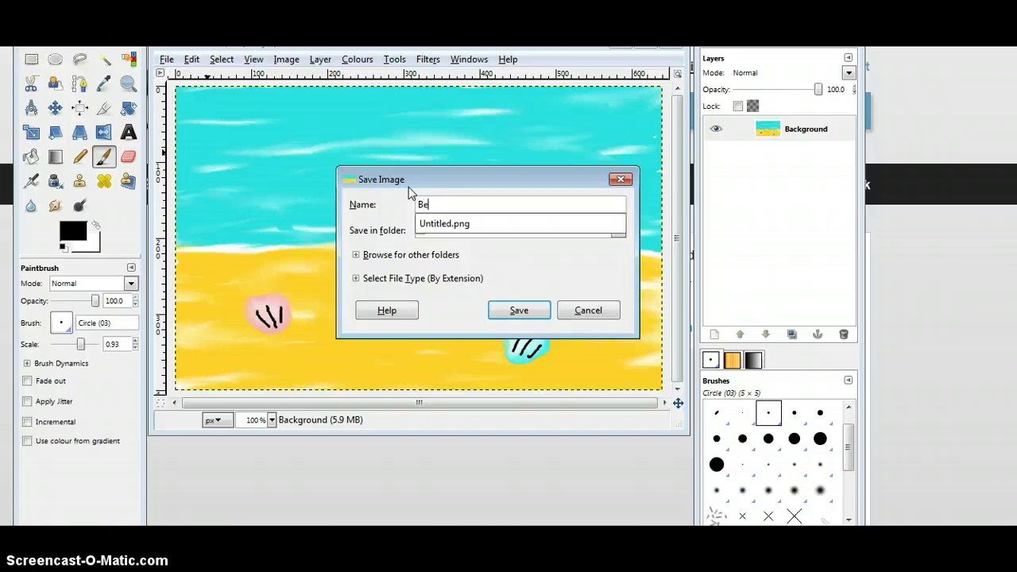
pyautogui.write('ach ')
pyautogui.write('D')
pyautogui.press('BackSpace')
pyautogui.click(511, 312)
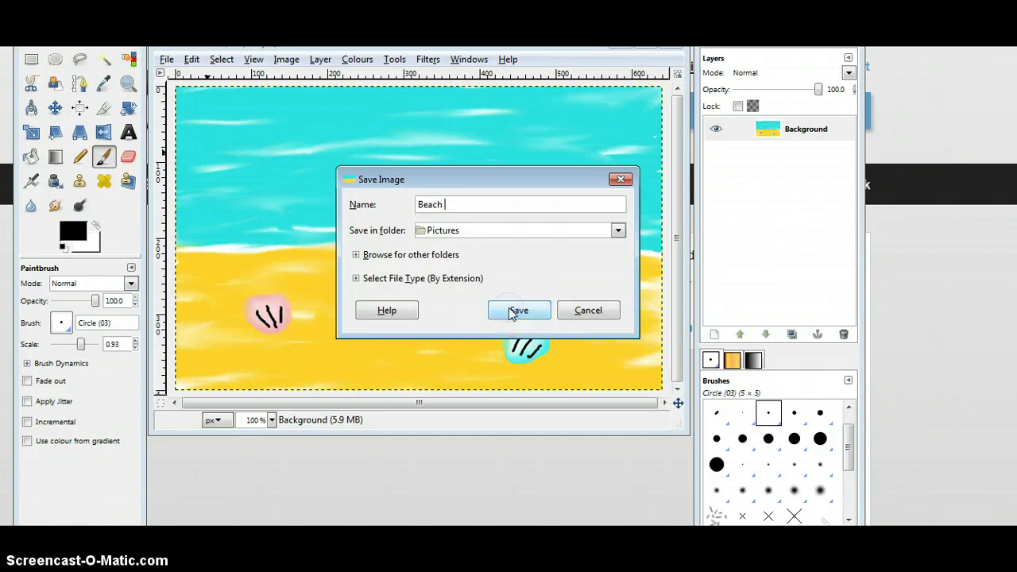
pyautogui.click(511, 312)
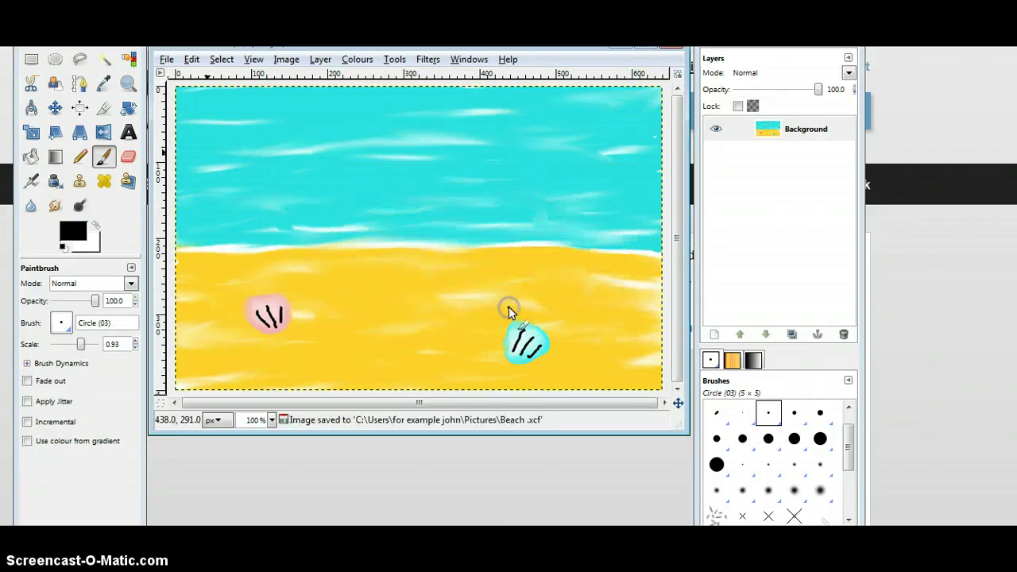
pyautogui.click(191, 59)
# - Undo the stray black dot, then handwrite 'Well... There we go!' across the sky
pyautogui.click(201, 74)
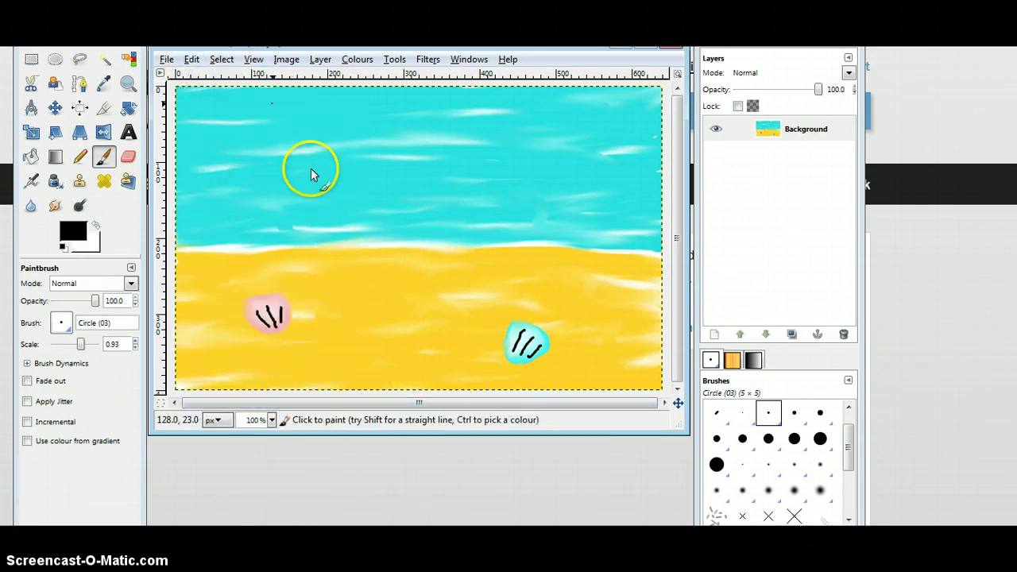
pyautogui.moveTo(269, 128)
pyautogui.mouseDown()
pyautogui.moveTo(280, 153)
pyautogui.moveTo(297, 144)
pyautogui.moveTo(303, 159)
pyautogui.moveTo(331, 136)
pyautogui.moveTo(333, 157)
pyautogui.mouseUp()
pyautogui.click(344, 146)
pyautogui.click(376, 144)
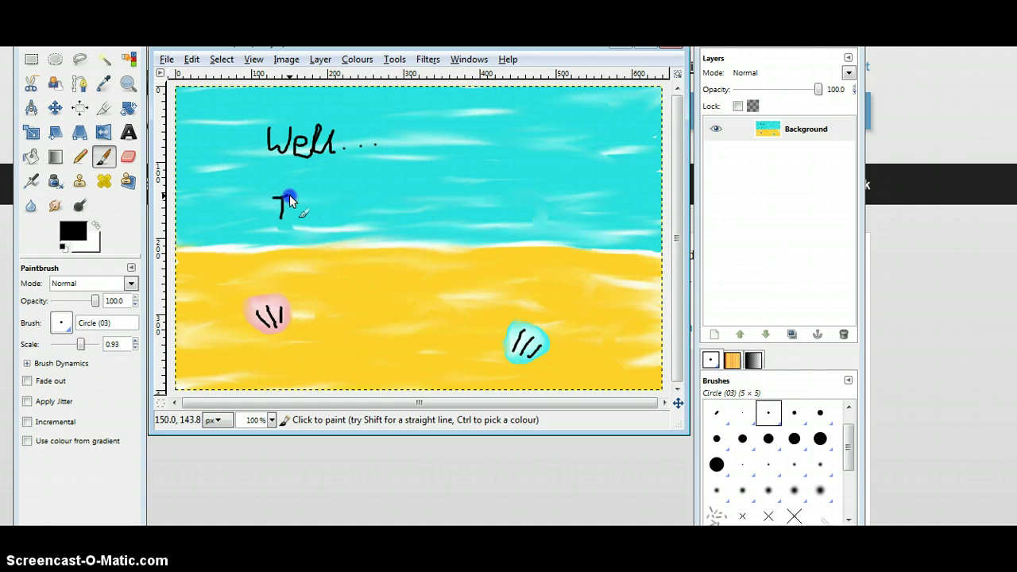
pyautogui.moveTo(309, 196)
pyautogui.mouseDown()
pyautogui.moveTo(306, 212)
pyautogui.moveTo(350, 201)
pyautogui.moveTo(428, 209)
pyautogui.mouseUp()
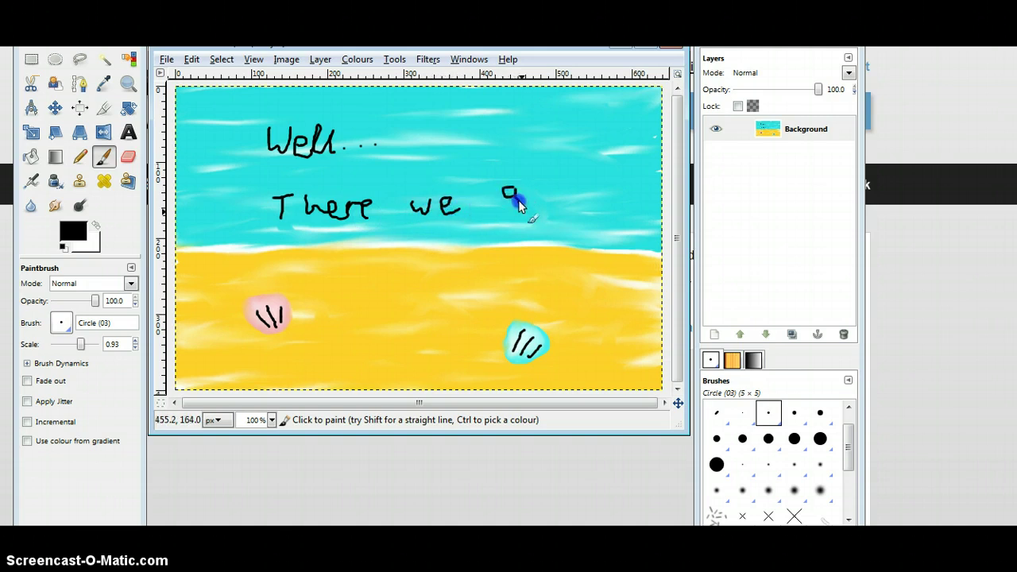
pyautogui.moveTo(512, 221)
pyautogui.mouseDown()
pyautogui.moveTo(514, 199)
pyautogui.moveTo(522, 211)
pyautogui.moveTo(560, 191)
pyautogui.mouseUp()
pyautogui.click(560, 205)
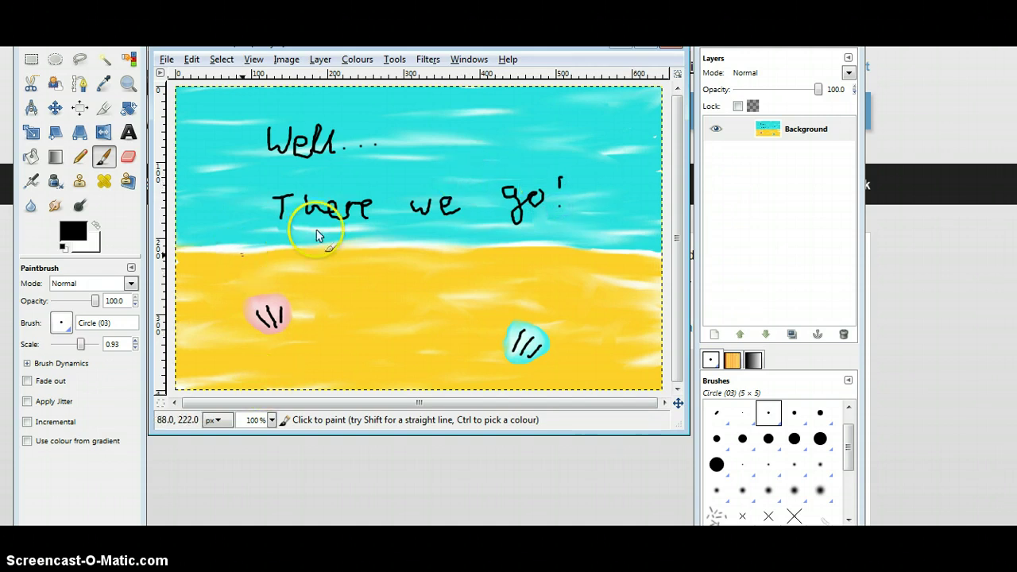
# - Undo every Paintbrush stroke of the handwritten words, leaving sky, sand and both shells
pyautogui.click(191, 59)
pyautogui.click(203, 74)
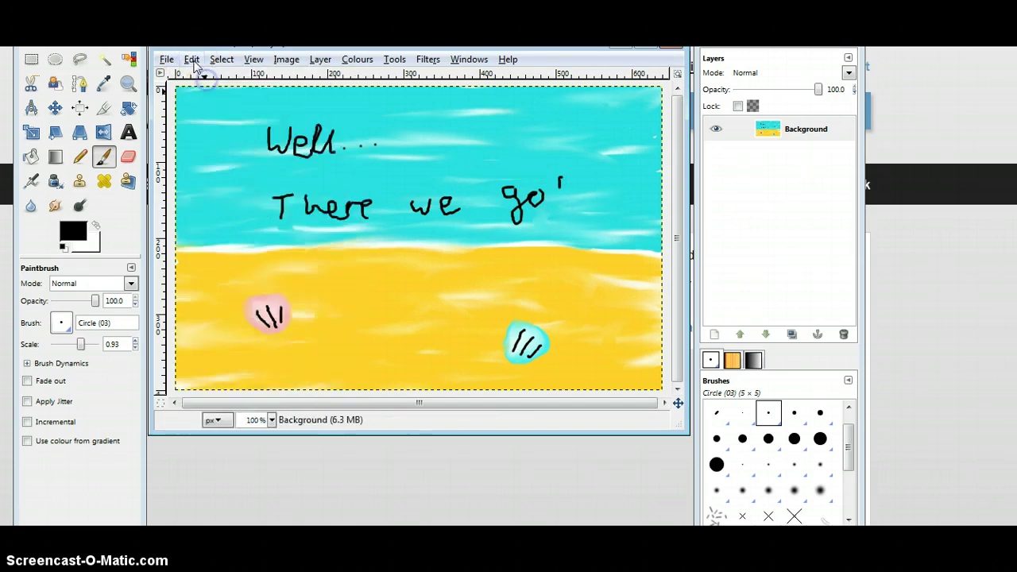
pyautogui.click(230, 77)
pyautogui.click(192, 58)
pyautogui.click(230, 77)
pyautogui.click(191, 59)
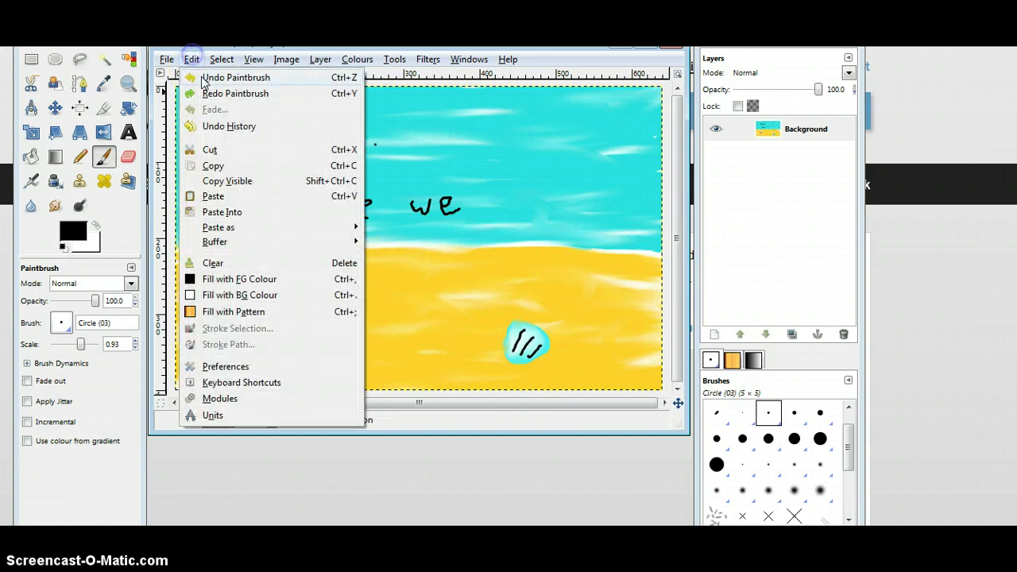
pyautogui.click(203, 77)
pyautogui.click(191, 59)
pyautogui.click(203, 76)
pyautogui.click(193, 60)
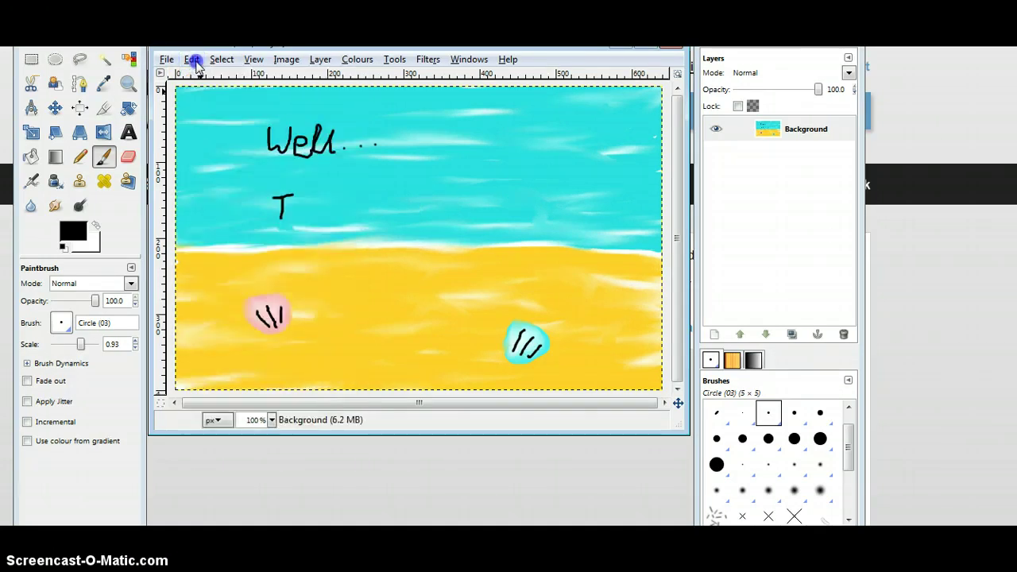
pyautogui.click(192, 59)
pyautogui.click(203, 78)
pyautogui.click(192, 59)
pyautogui.click(203, 77)
pyautogui.click(192, 60)
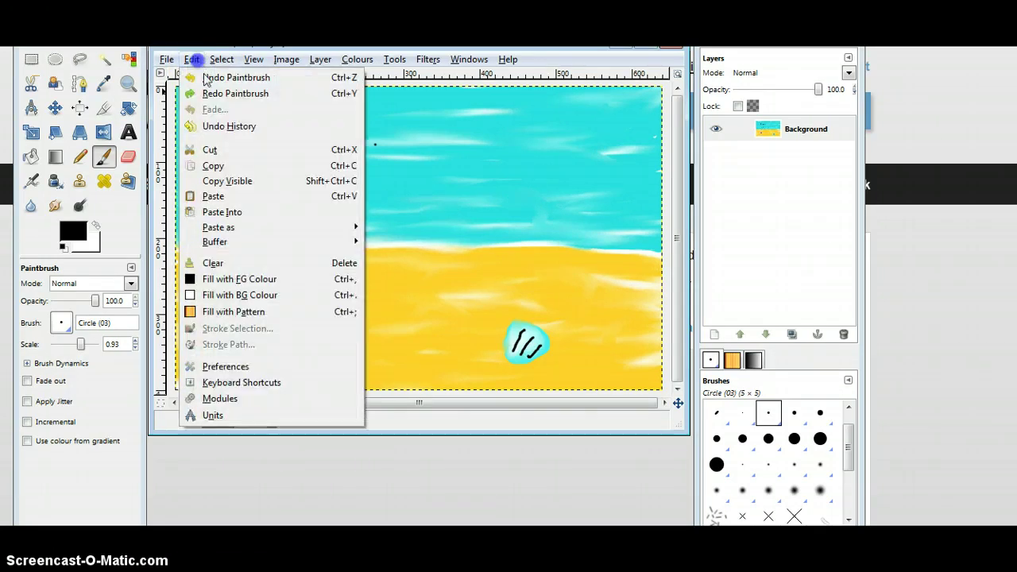
pyautogui.click(204, 77)
pyautogui.click(192, 59)
pyautogui.click(203, 78)
pyautogui.click(192, 60)
pyautogui.click(204, 77)
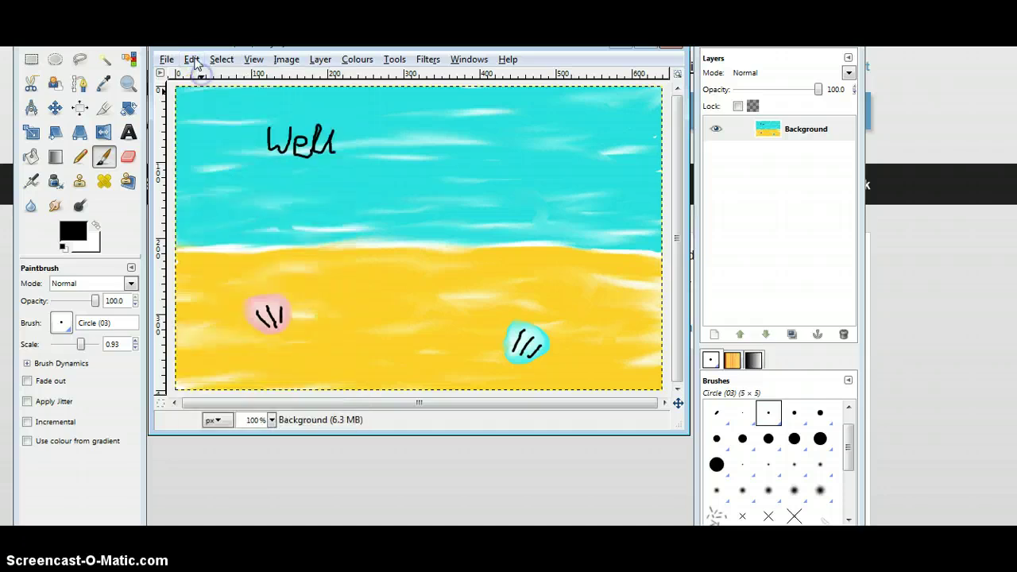
pyautogui.click(192, 59)
pyautogui.click(203, 77)
pyautogui.click(192, 59)
pyautogui.click(203, 77)
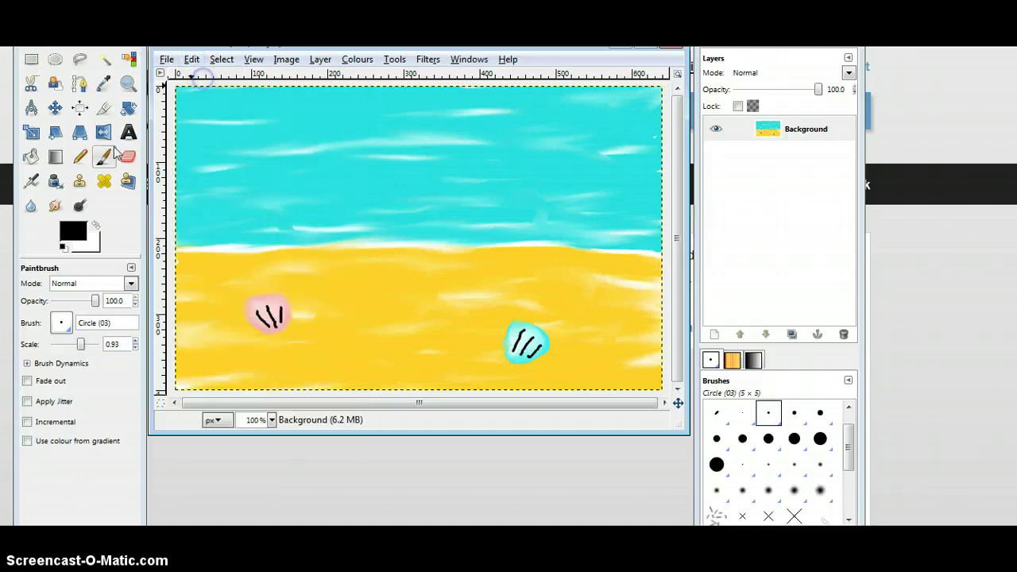
# - Add a black Sans 18 px text layer reading "Could've just used this -_-" across the sky
pyautogui.click(128, 132)
pyautogui.moveTo(250, 208); pyautogui.dragTo(516, 138)
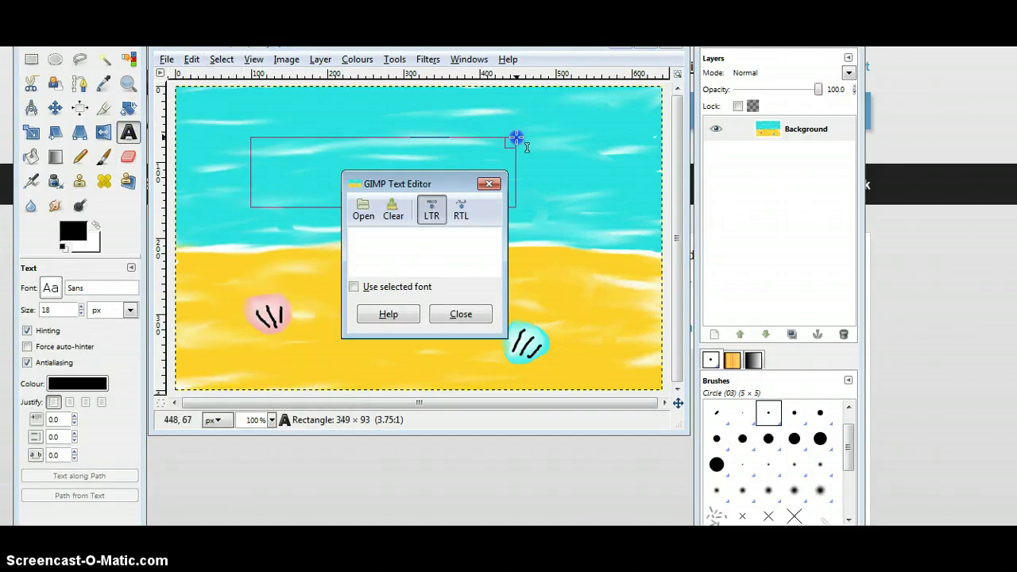
pyautogui.click(423, 268)
pyautogui.write('c')
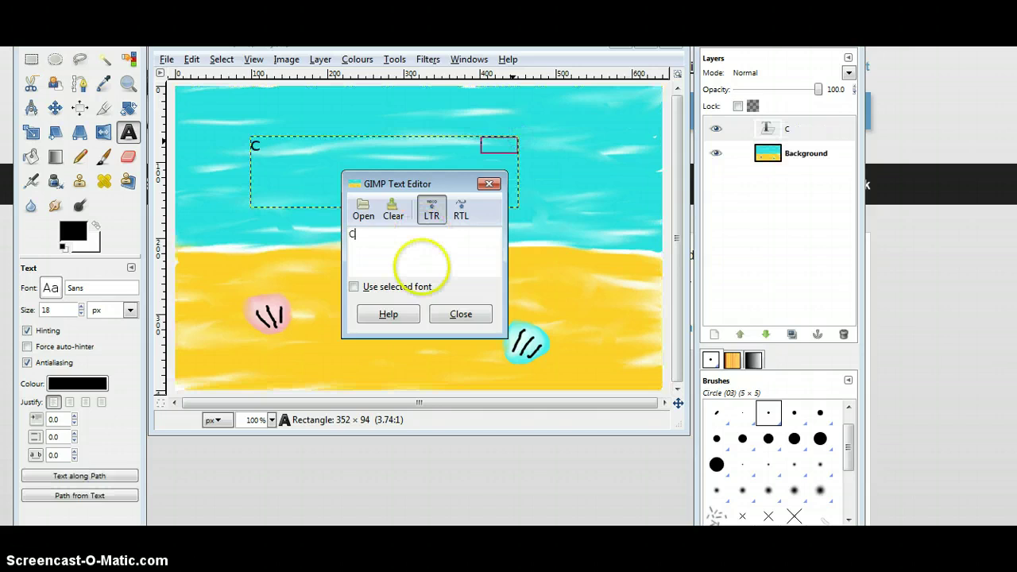
pyautogui.write("ould've just used")
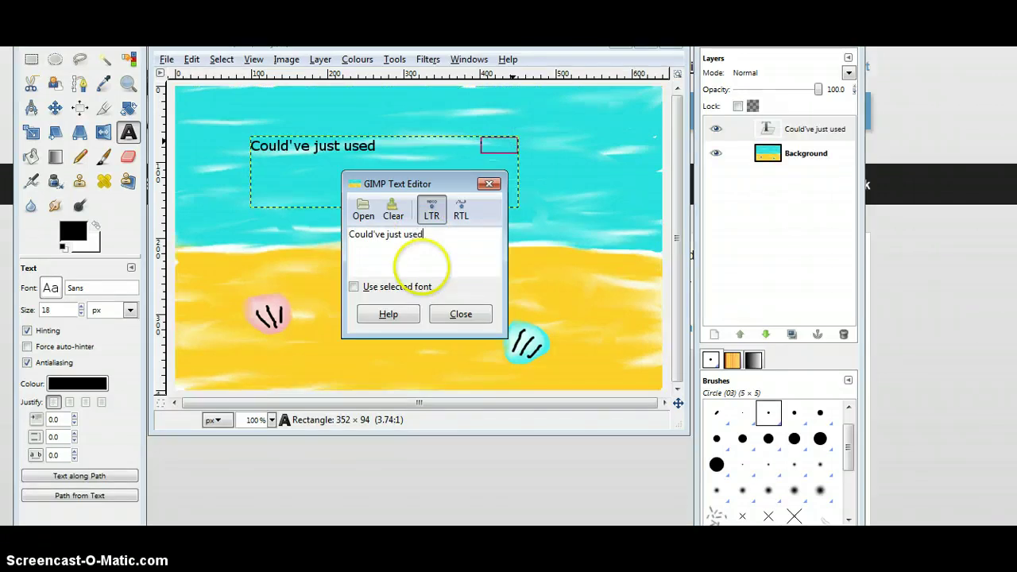
pyautogui.write(' h')
pyautogui.press('BackSpace')
pyautogui.write('t')
pyautogui.write('his -__')
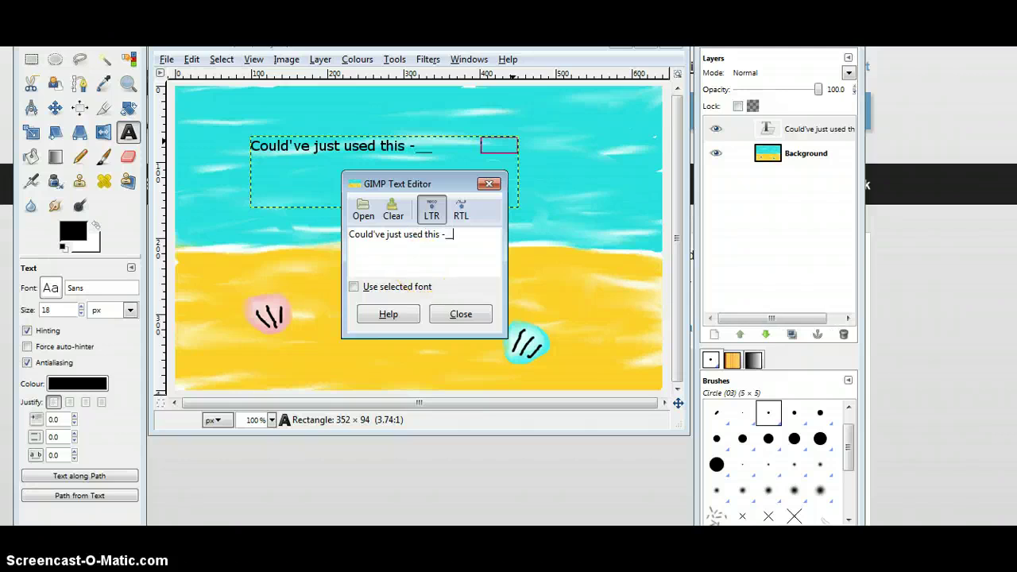
pyautogui.write('-')
pyautogui.click(450, 326)
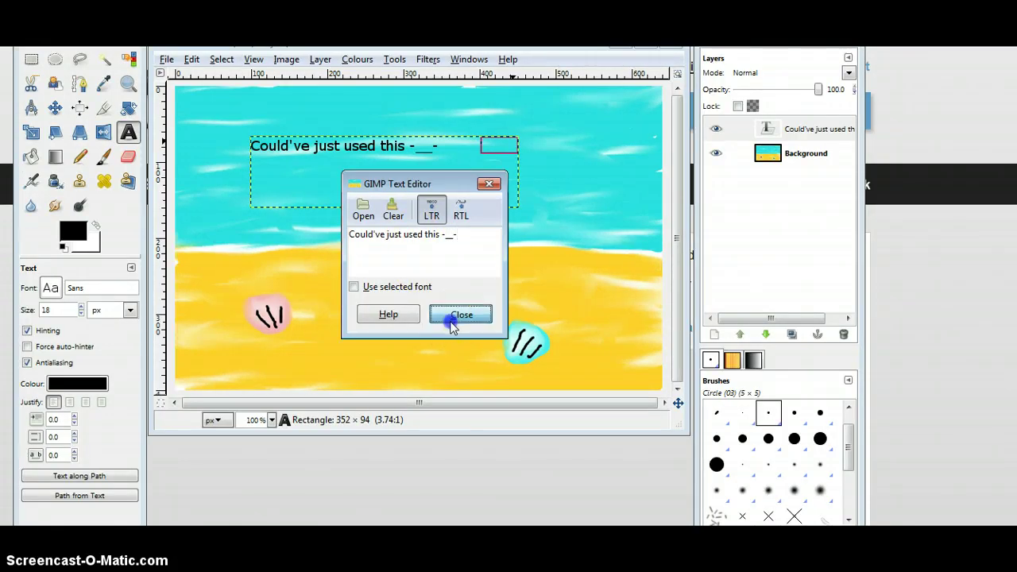